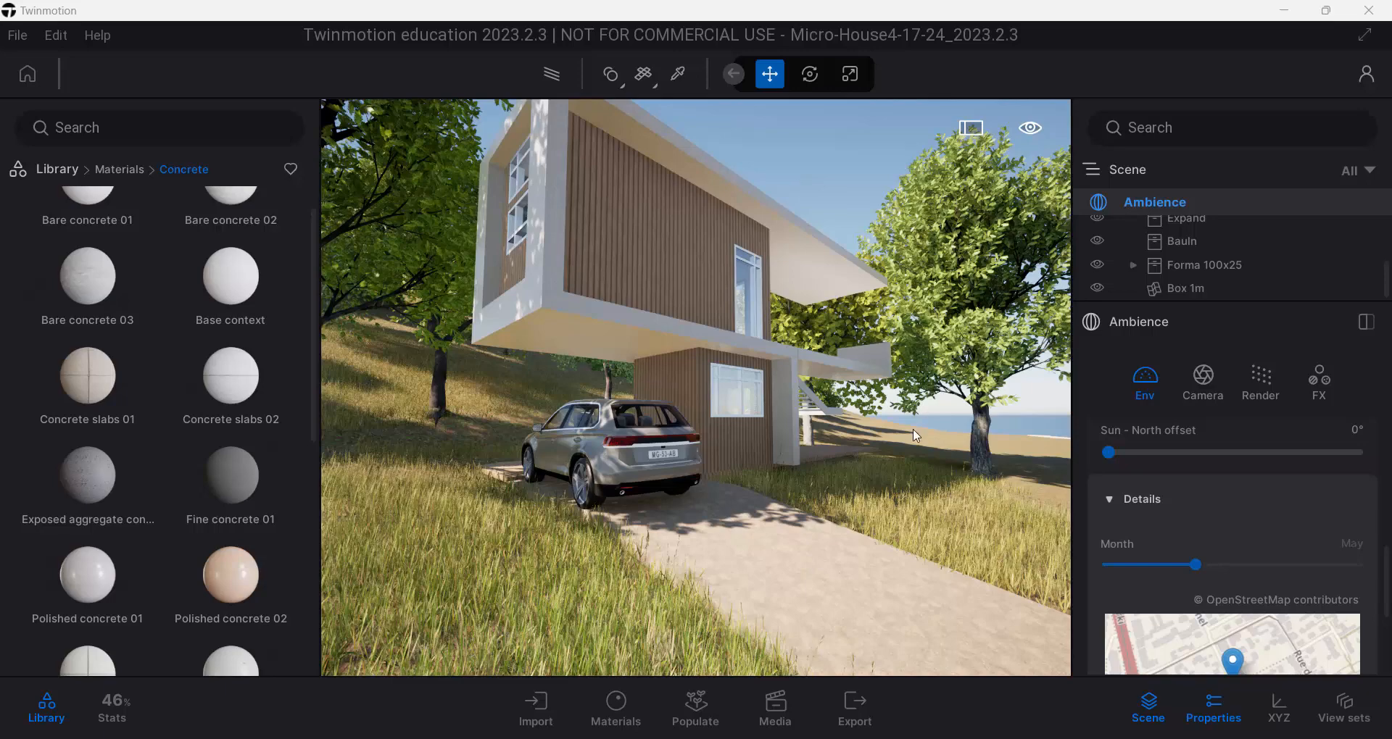
Delete the SUV parked on the driveway in front of the house.
mouse_move(913, 430)
right_mouse_down()
mouse_move(879, 366)
mouse_move(780, 367)
mouse_move(740, 391)
mouse_move(728, 441)
mouse_move(946, 446)
mouse_move(793, 444)
mouse_move(732, 384)
mouse_move(652, 410)
mouse_move(684, 441)
mouse_move(913, 434)
right_mouse_up()
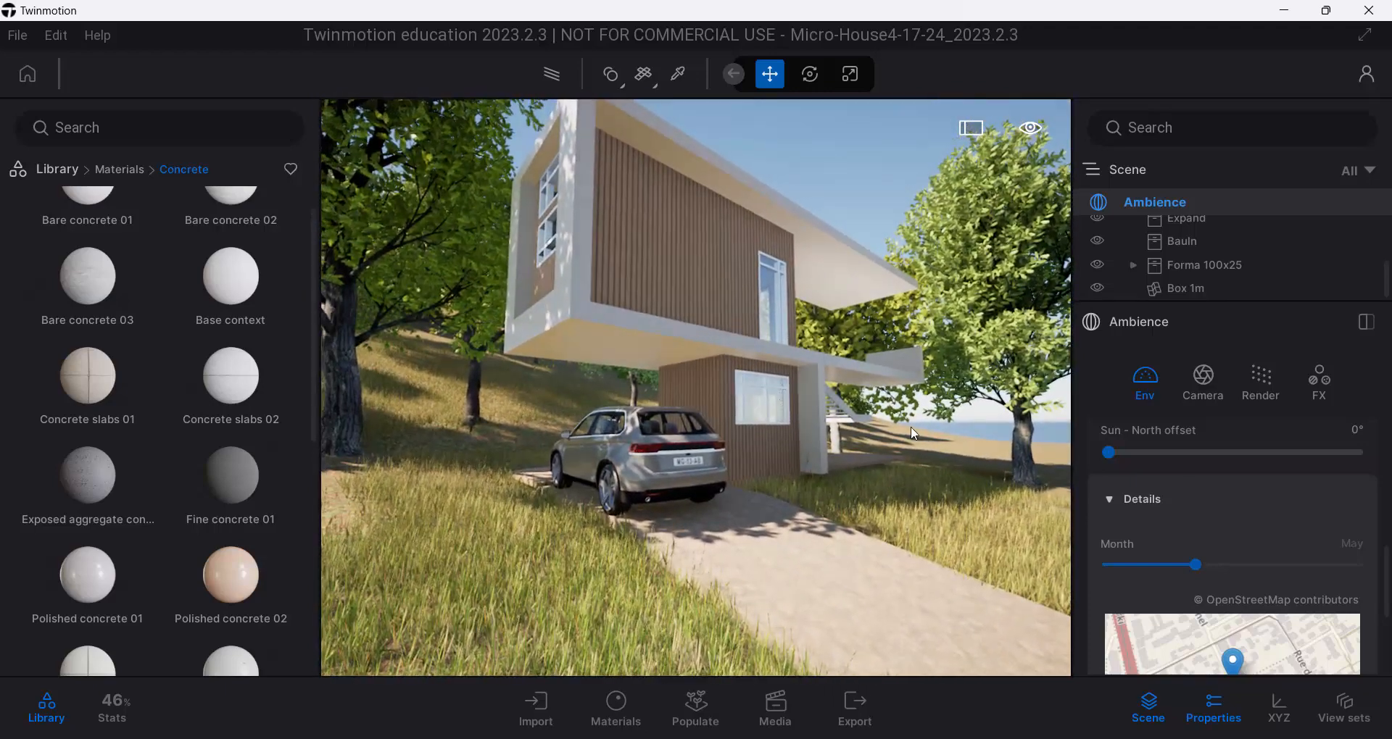
left_click(628, 467)
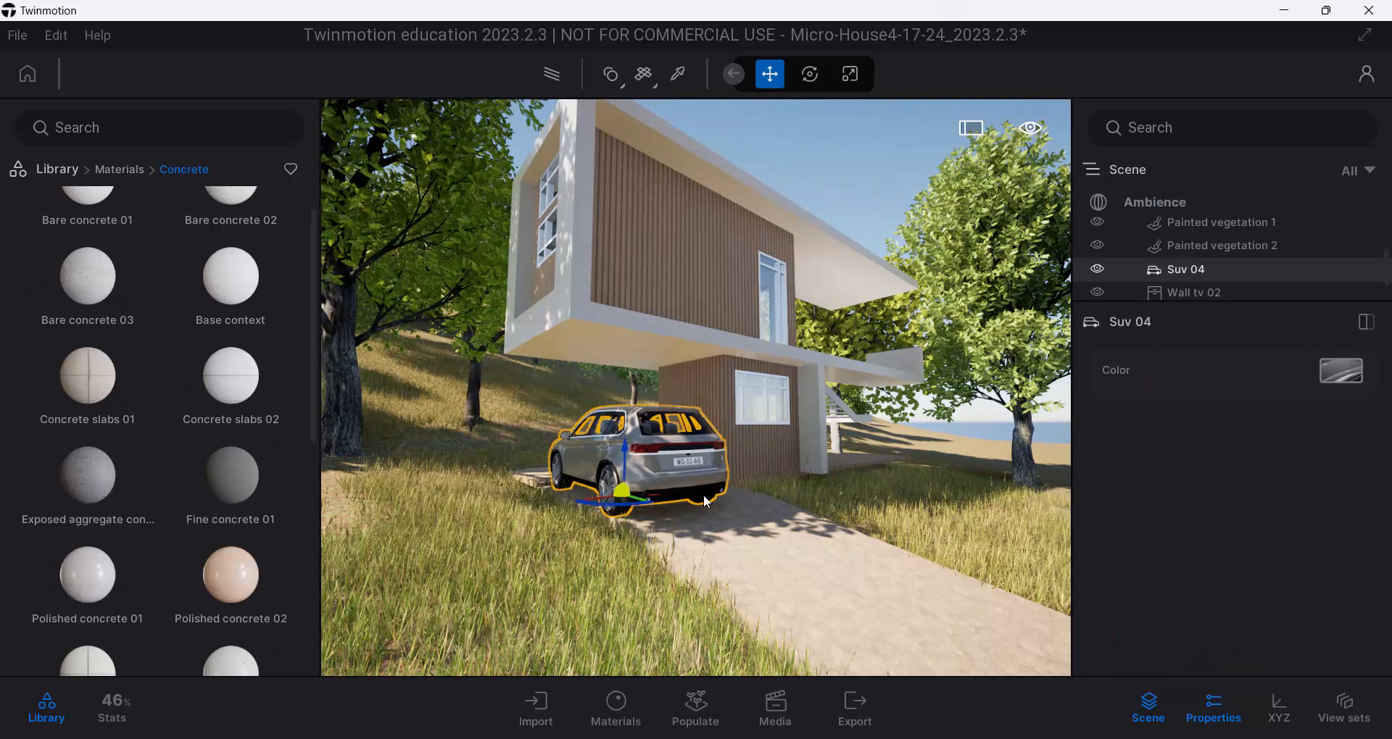
key("Delete")
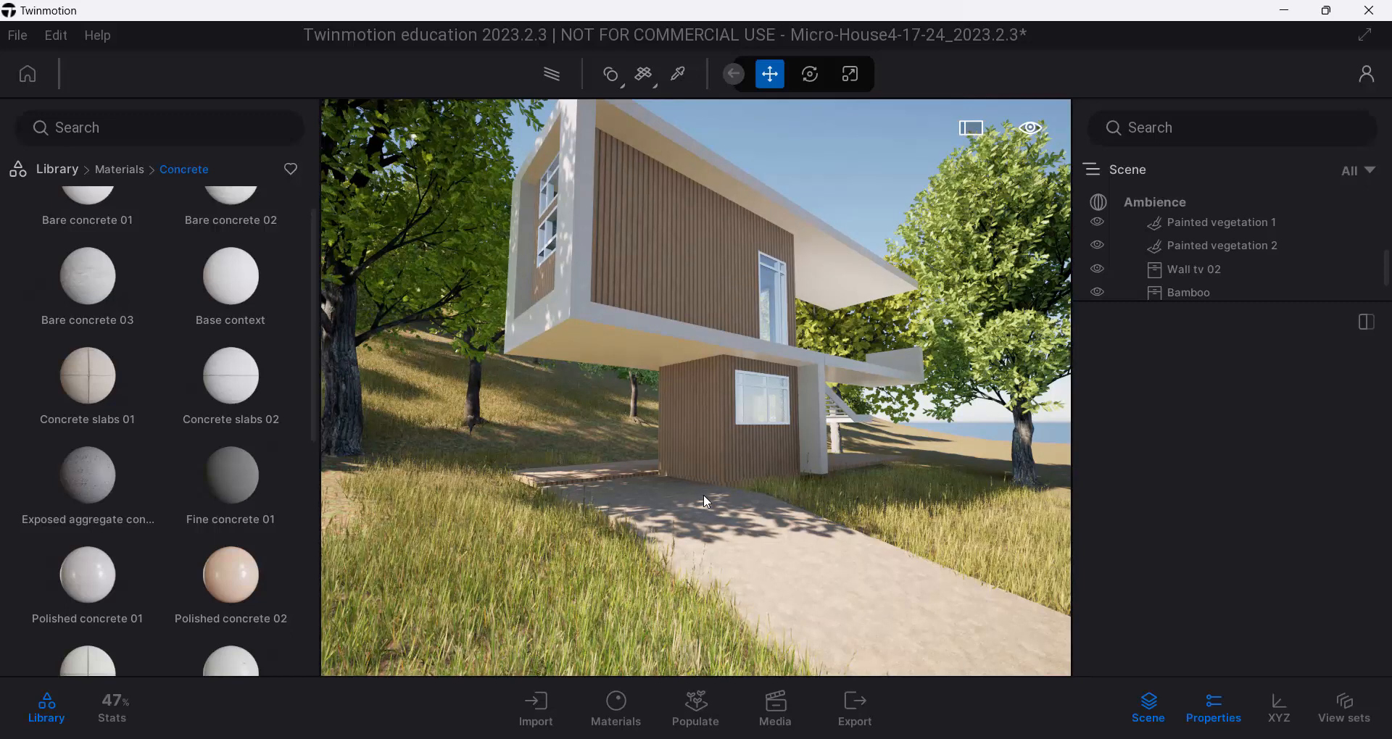
Set the geographic location in the Ambience environment settings to Springfield, MO, USA.
right_click_drag(705, 470, 731, 495)
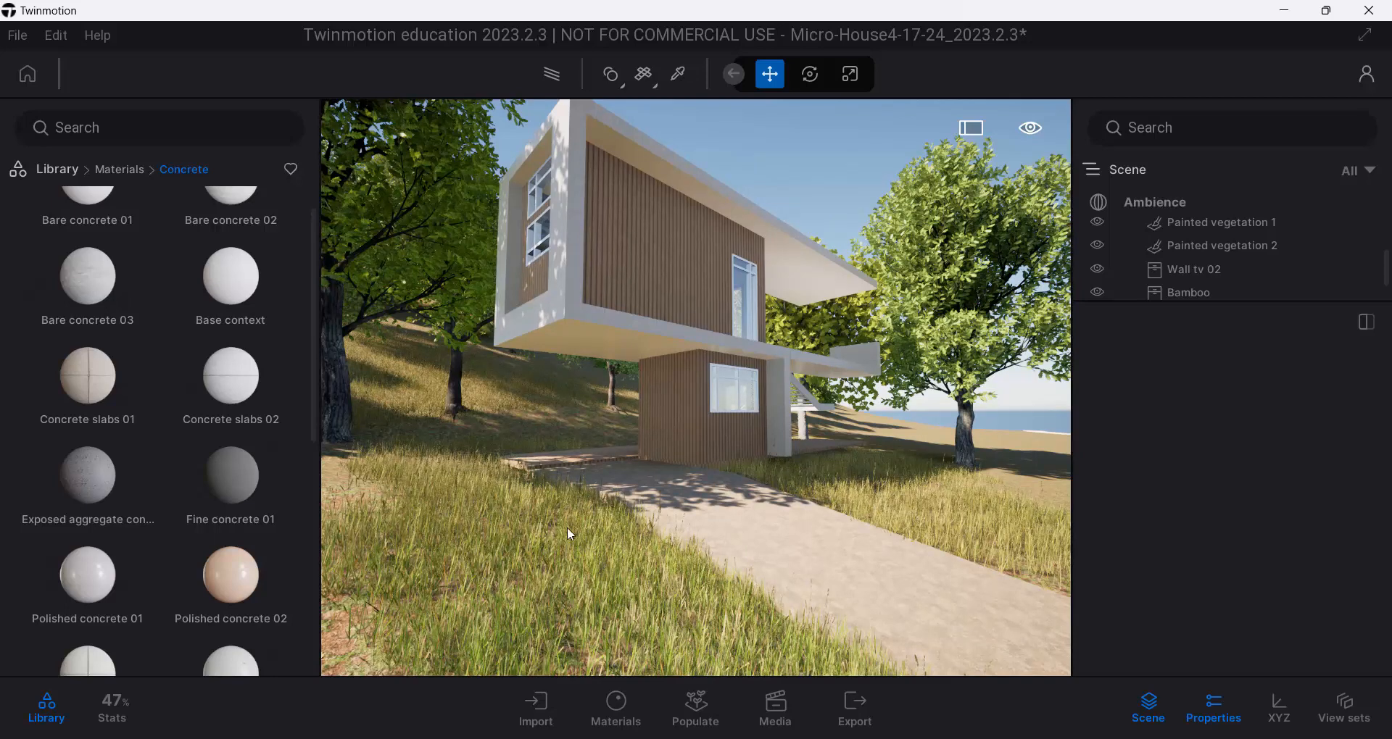
left_click(1159, 203)
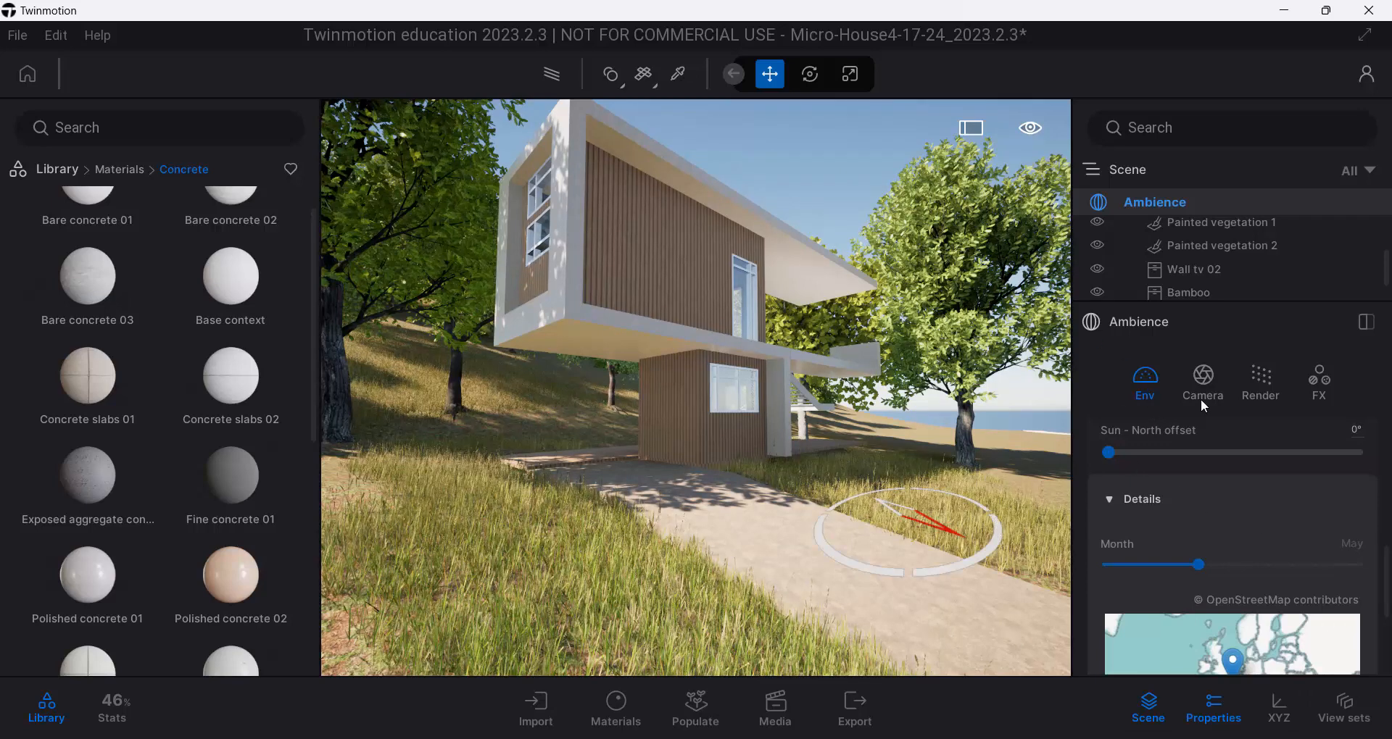
scroll(1386, 570, "down", 5)
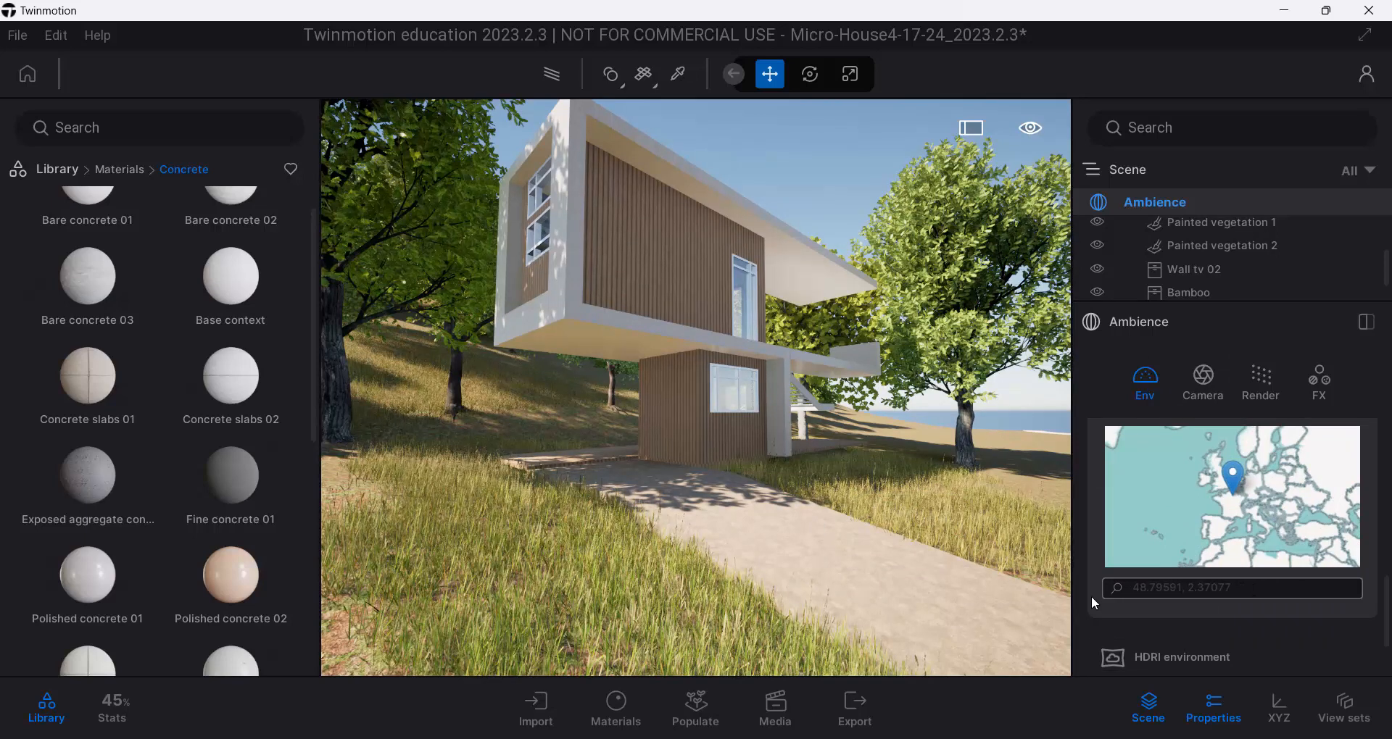
left_click(1264, 589)
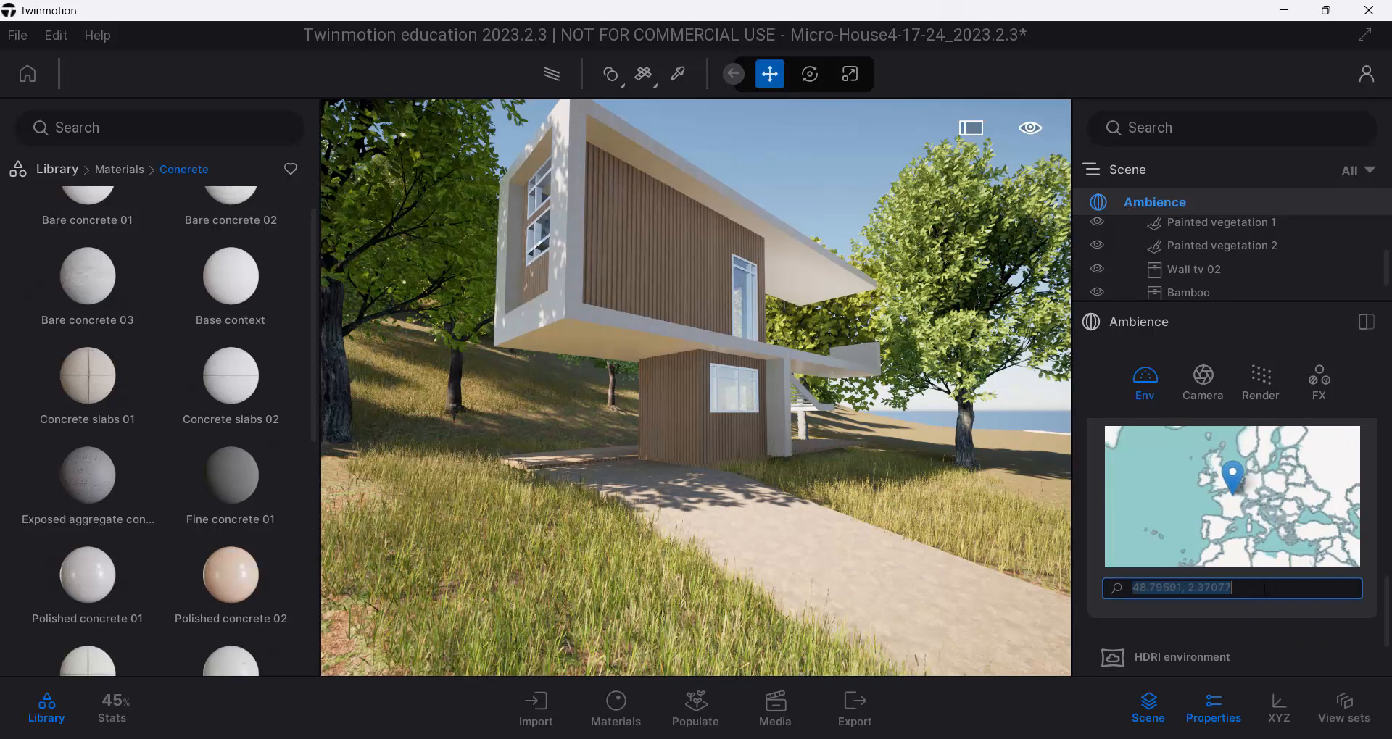
type("springfield")
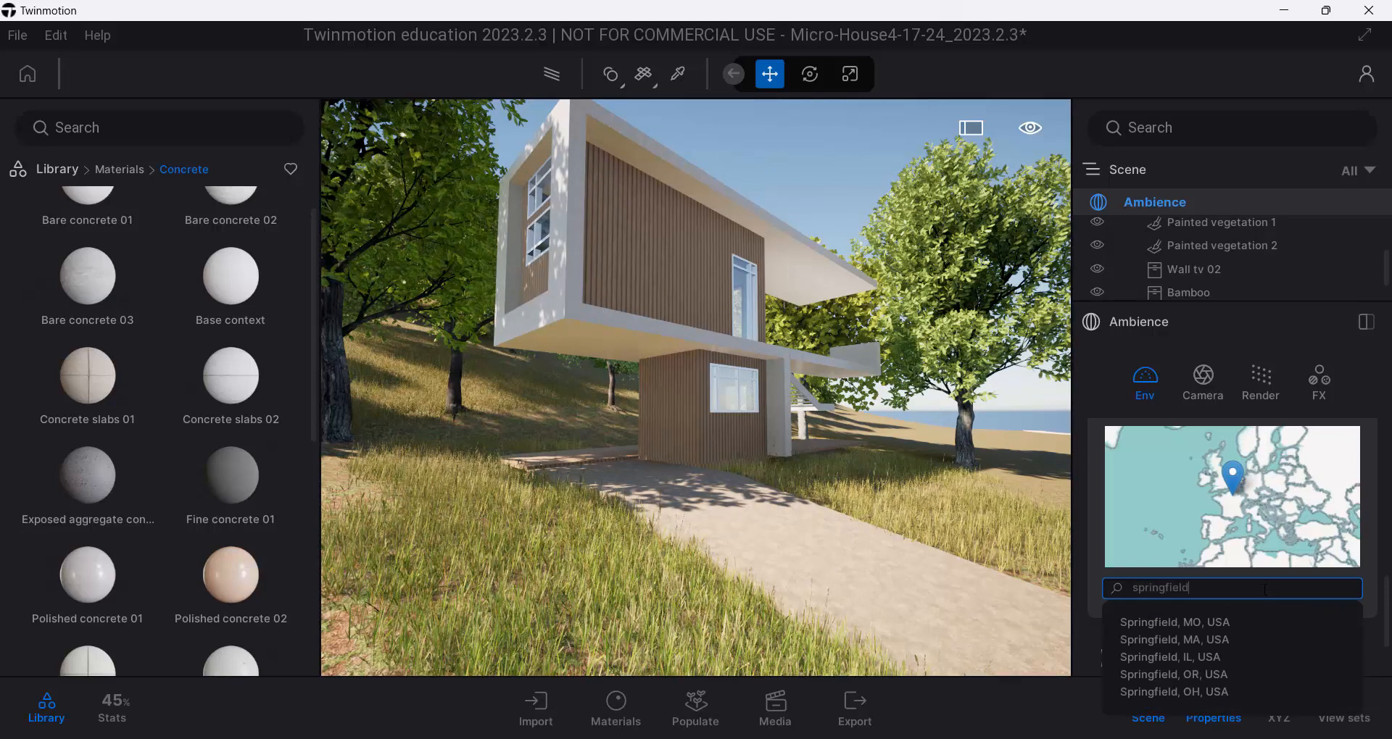
left_click(1166, 621)
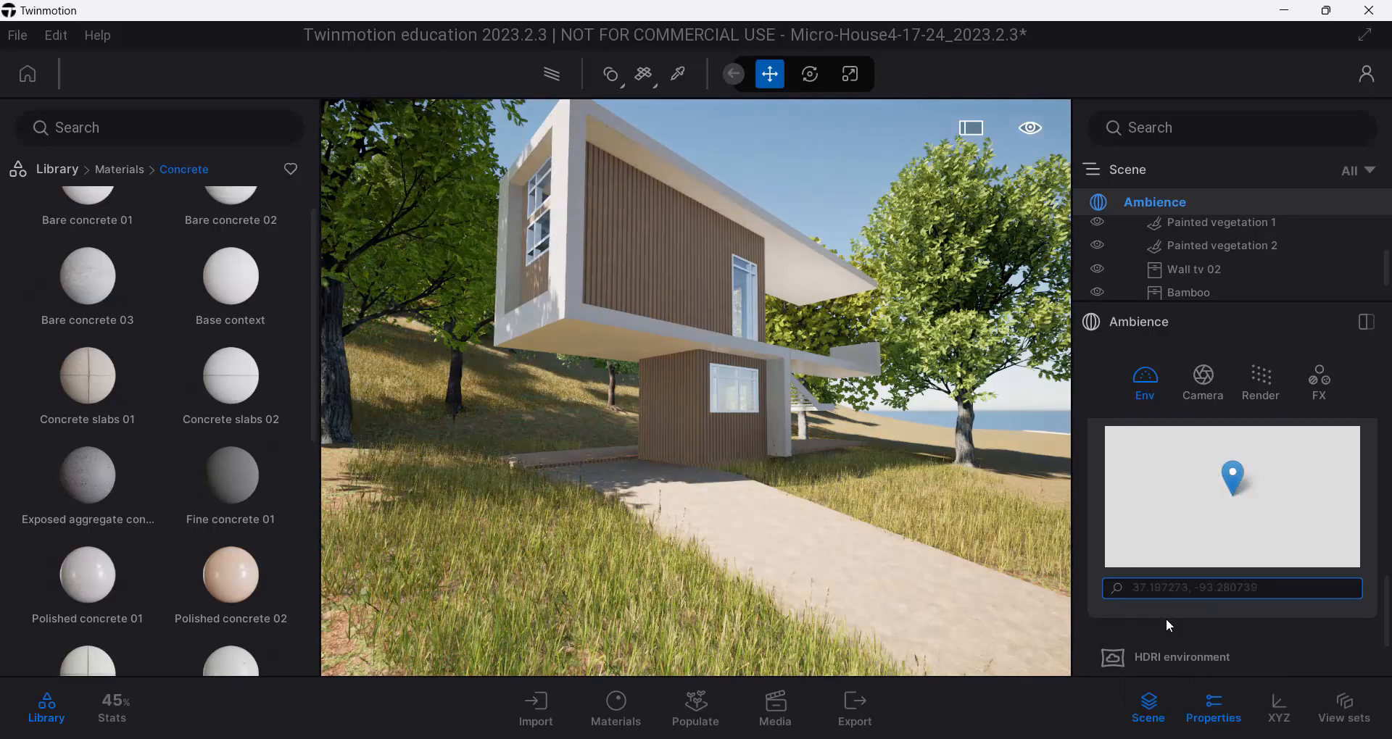
left_click(1030, 544)
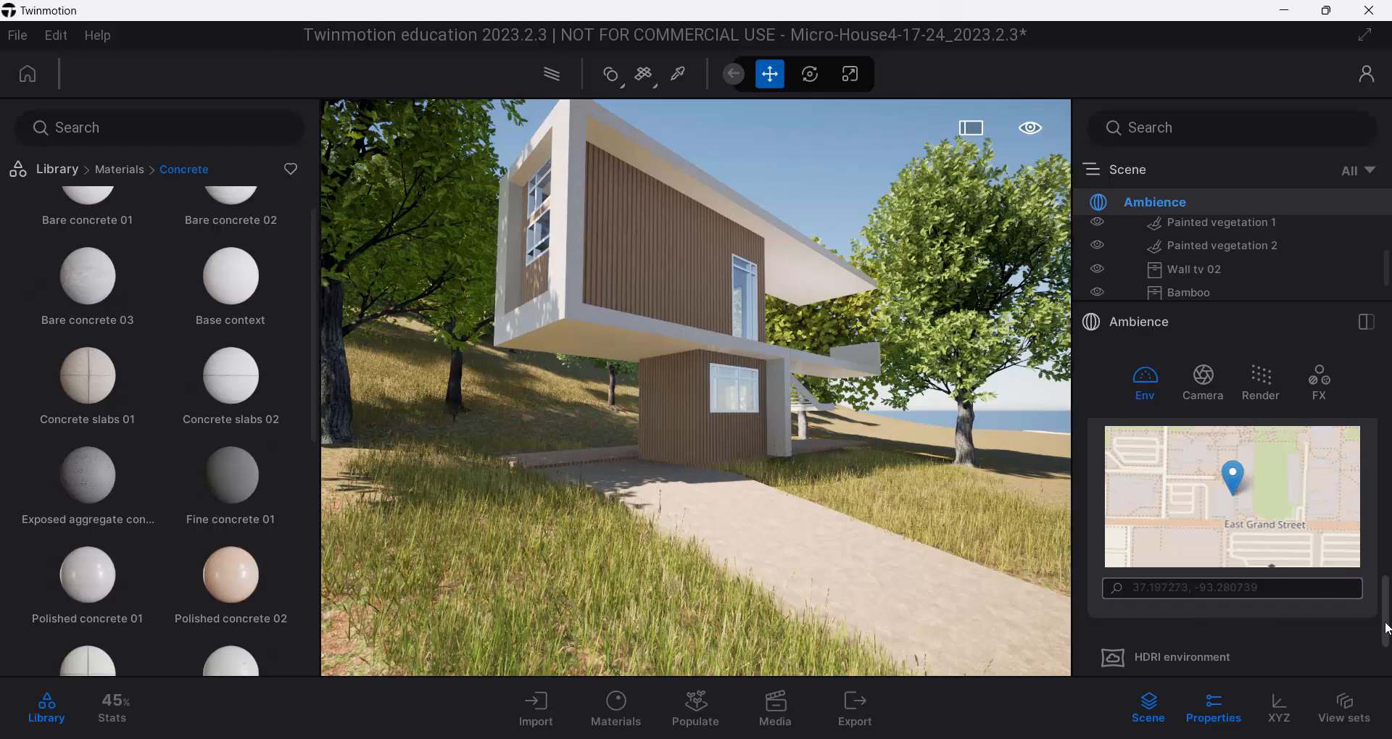
Set the location's sun north offset to 223° so sunlight falls on the front of the house.
scroll(1163, 629, "down", 4)
scroll(1225, 556, "up", 4)
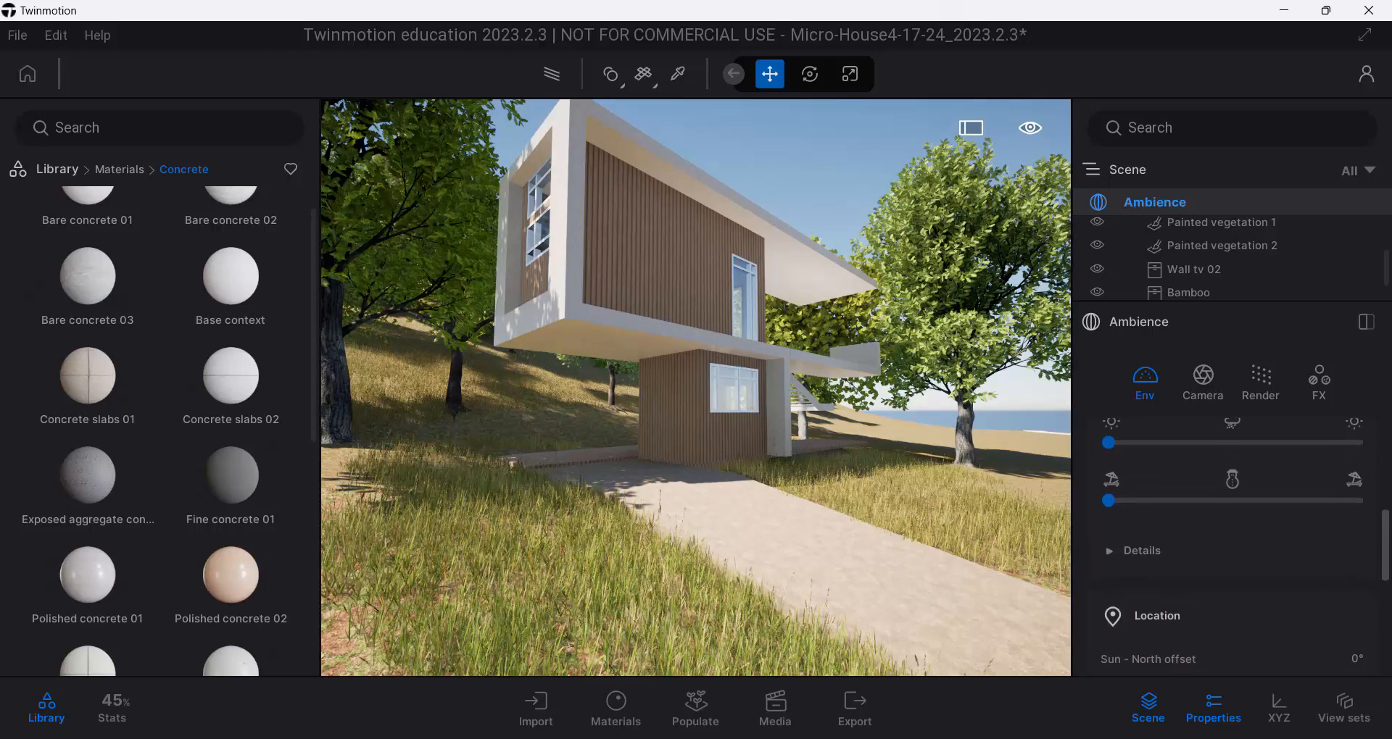
scroll(1225, 555, "down", 3)
mouse_move(1131, 591)
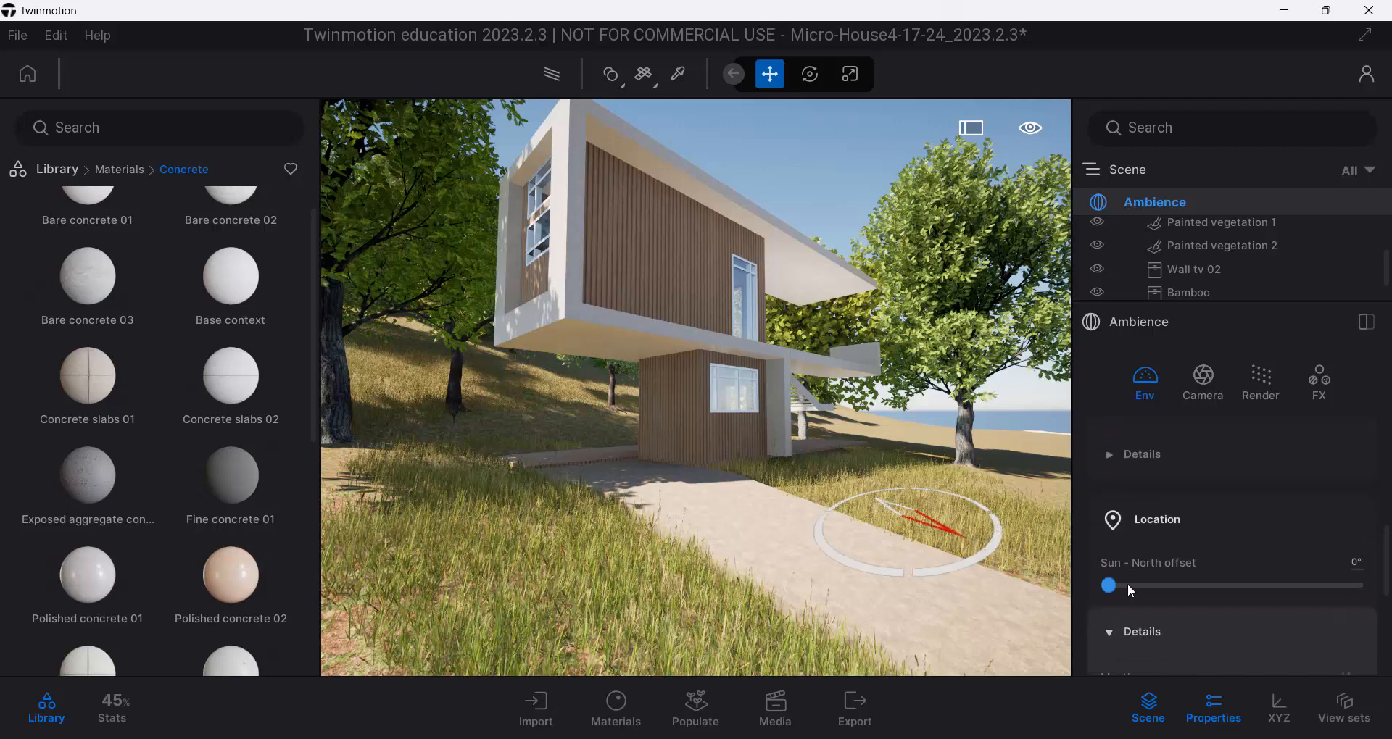
left_click_drag(1114, 592, 1263, 580)
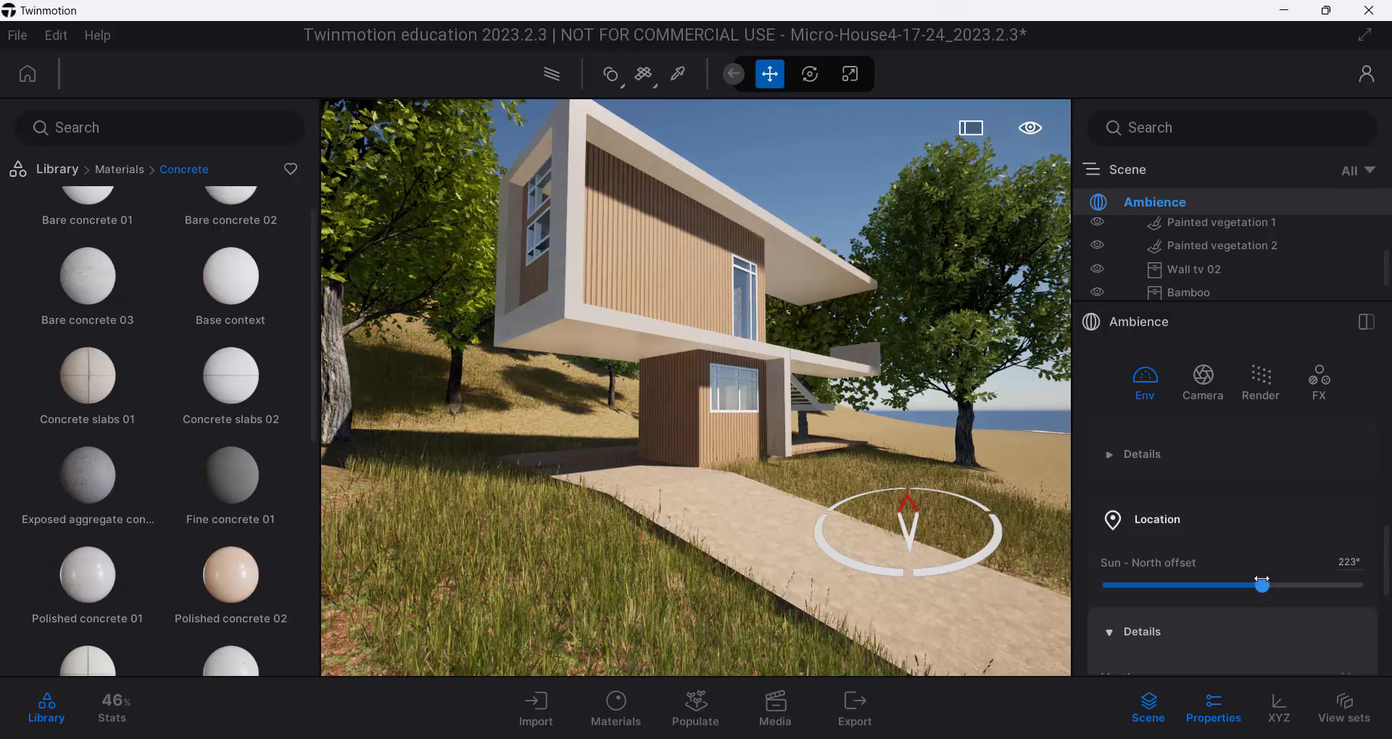
Place Rock 3 from the vegetation library's rocks on the ground in the foreground beside the driveway.
right_click_drag(780, 516, 654, 510)
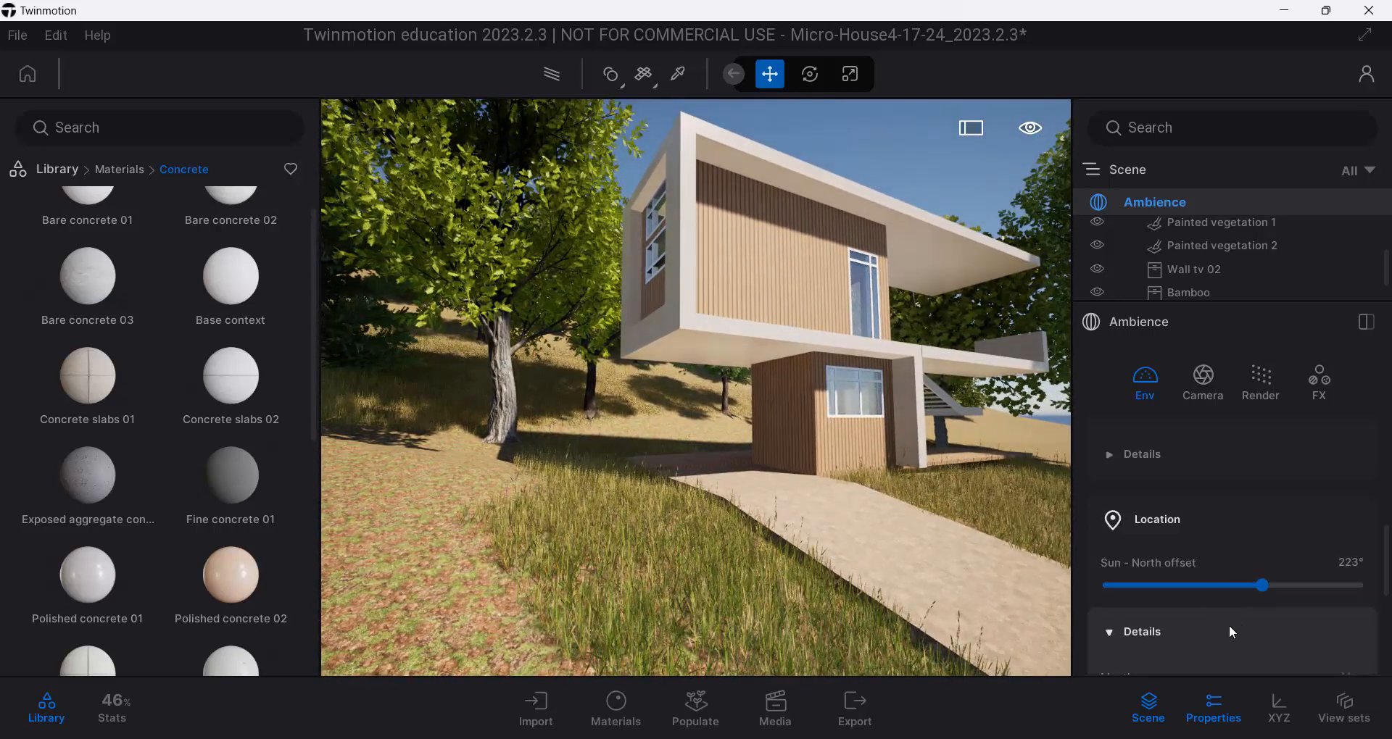
mouse_move(255, 366)
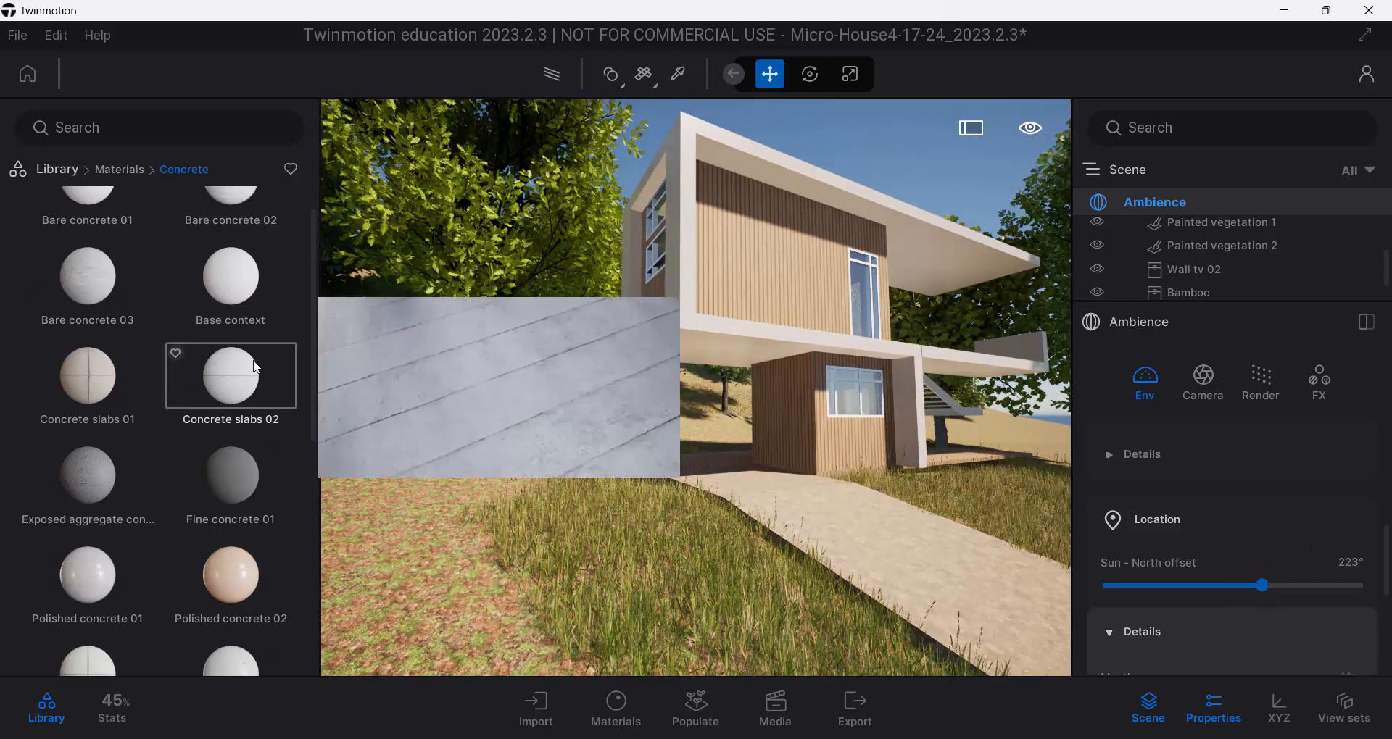
left_click(58, 169)
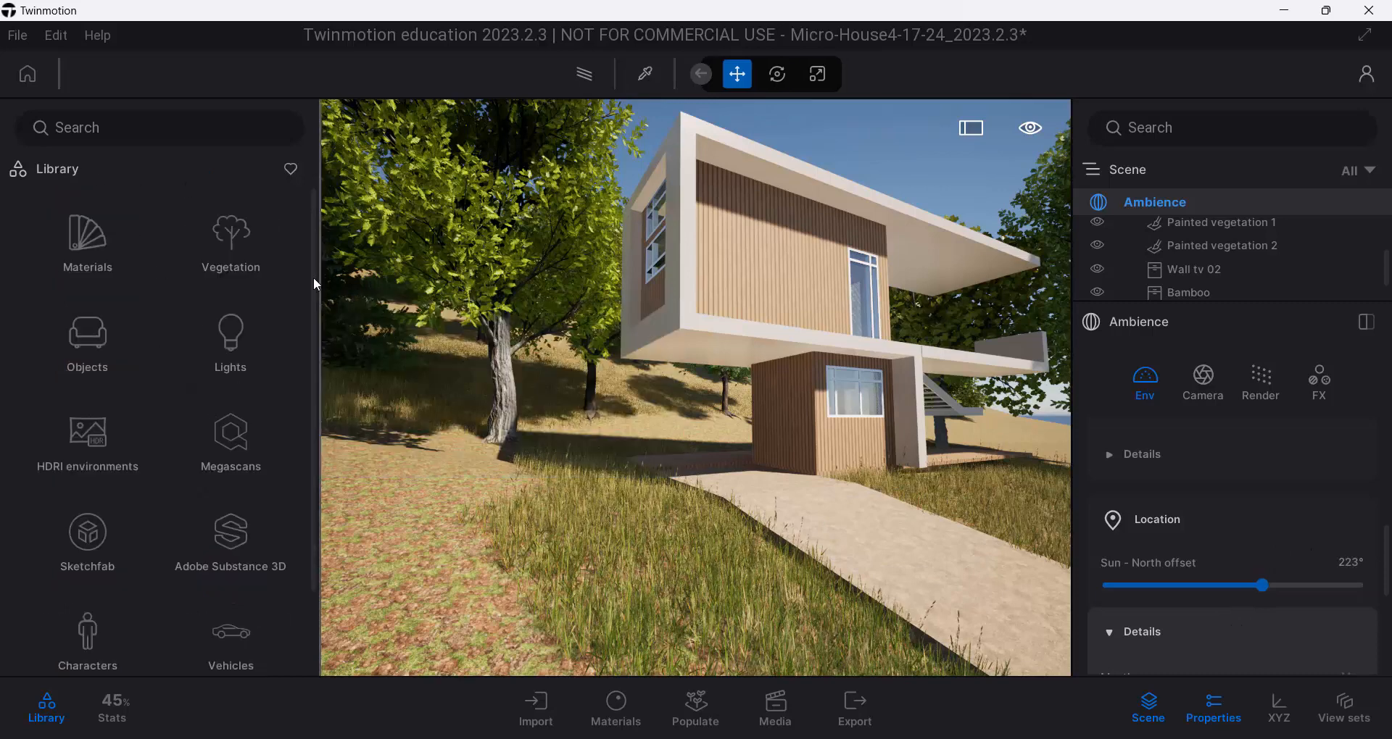
mouse_move(316, 313)
left_mouse_down()
mouse_move(319, 375)
mouse_move(328, 307)
left_mouse_up()
left_click(96, 338)
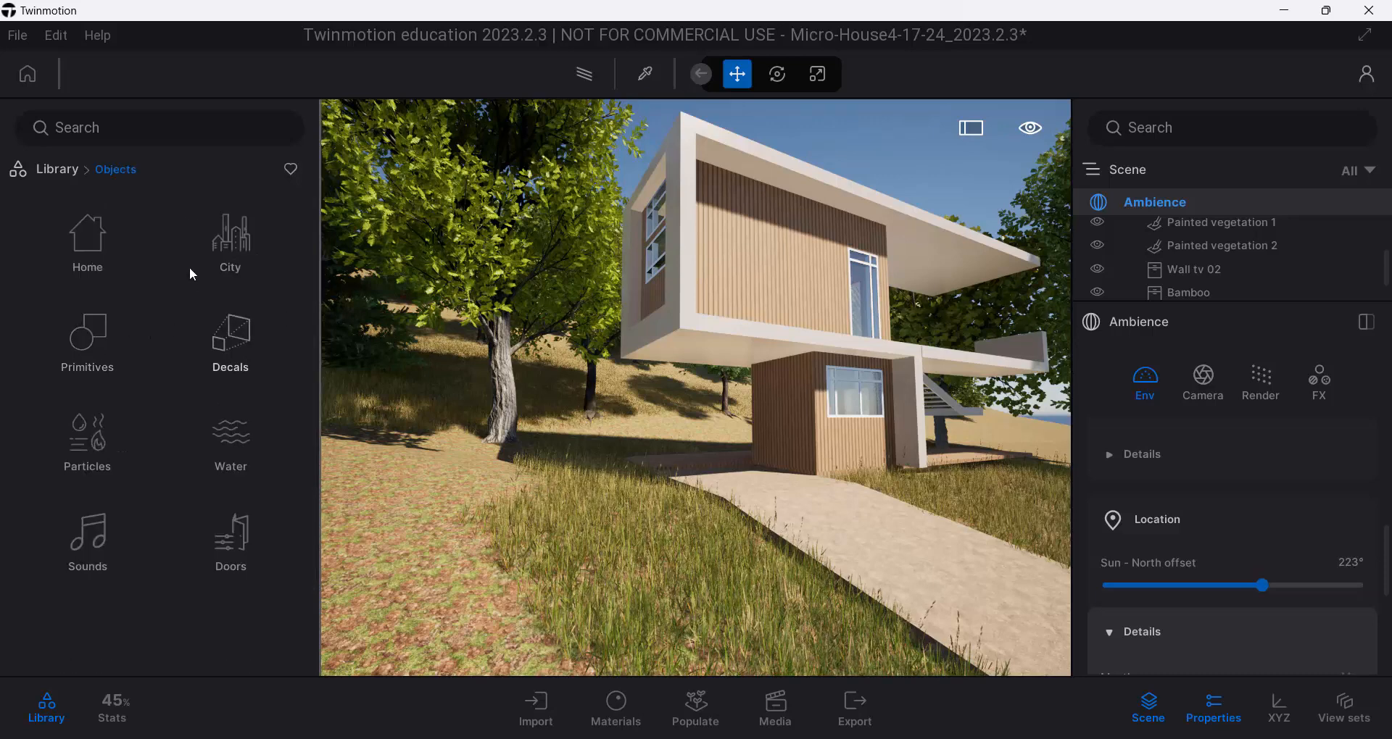
left_click(58, 169)
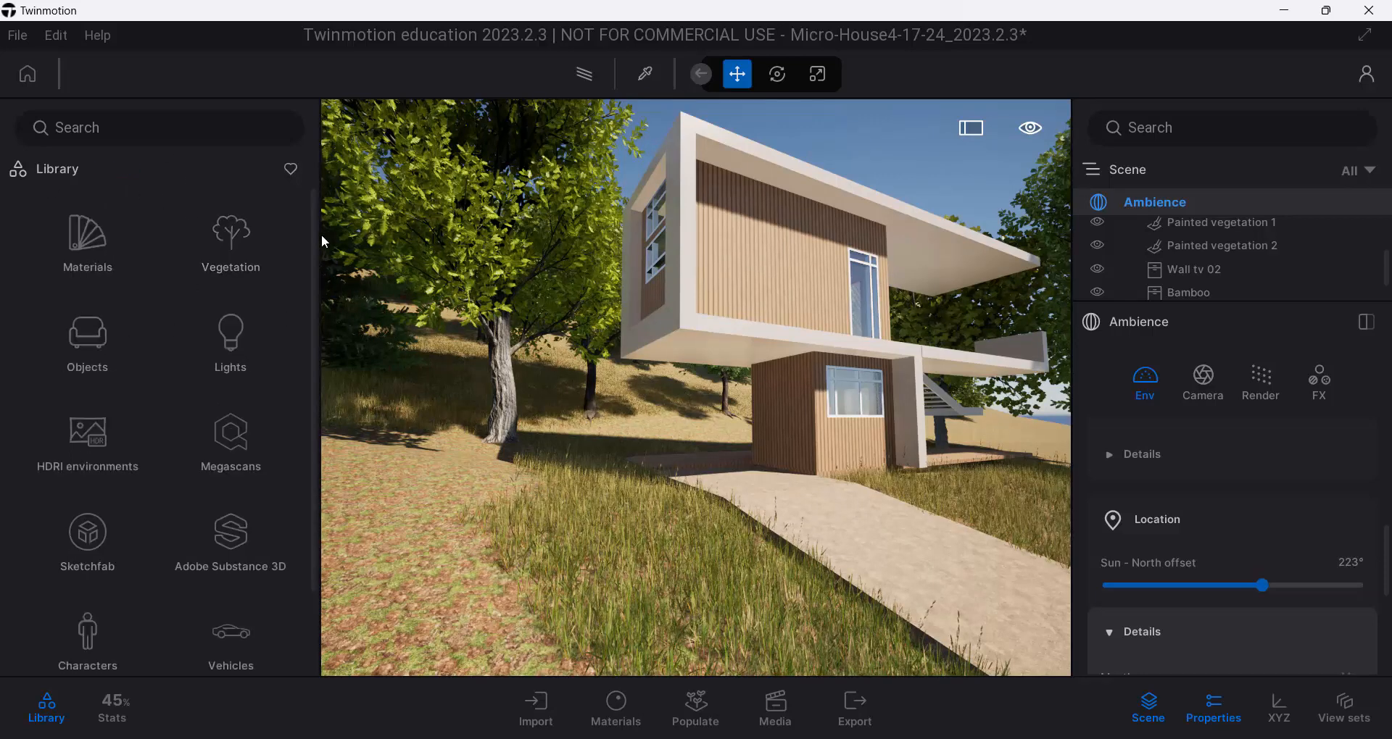
left_click_drag(316, 243, 297, 219)
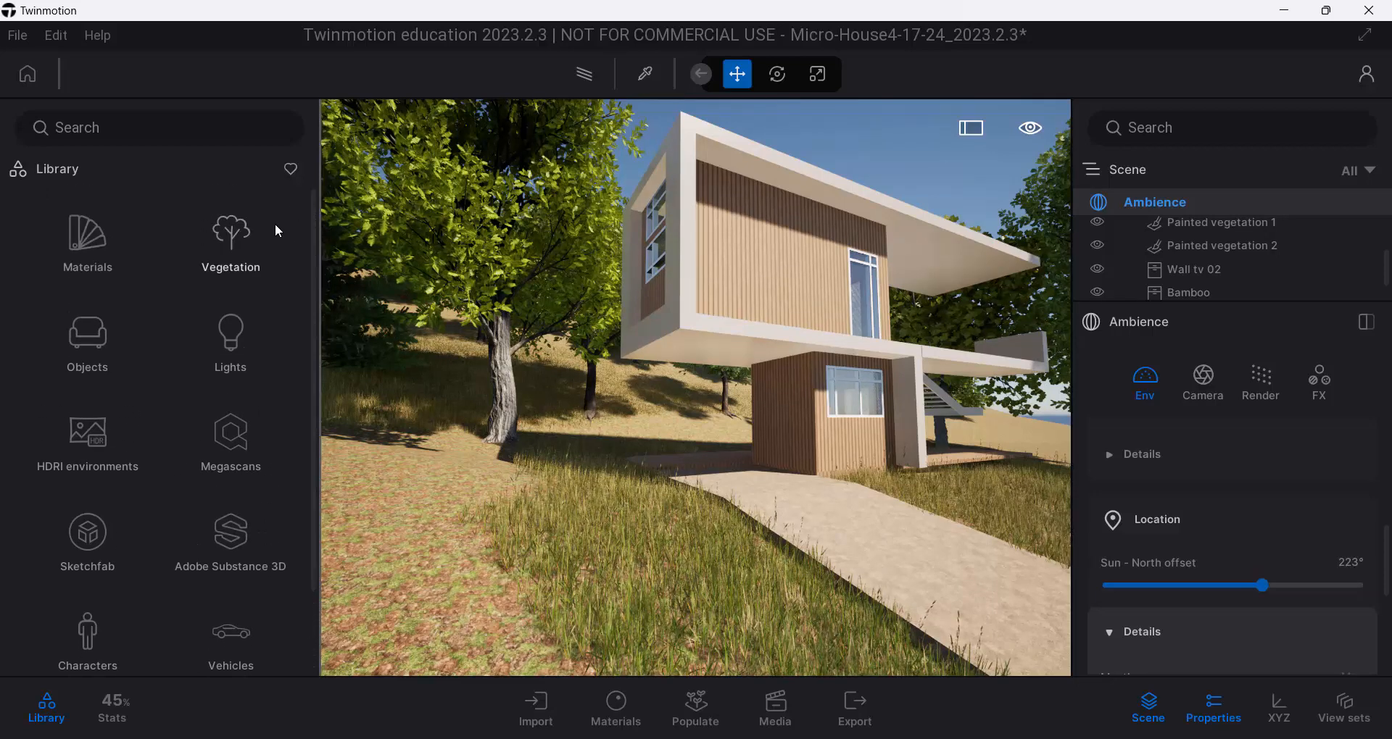
left_click(245, 231)
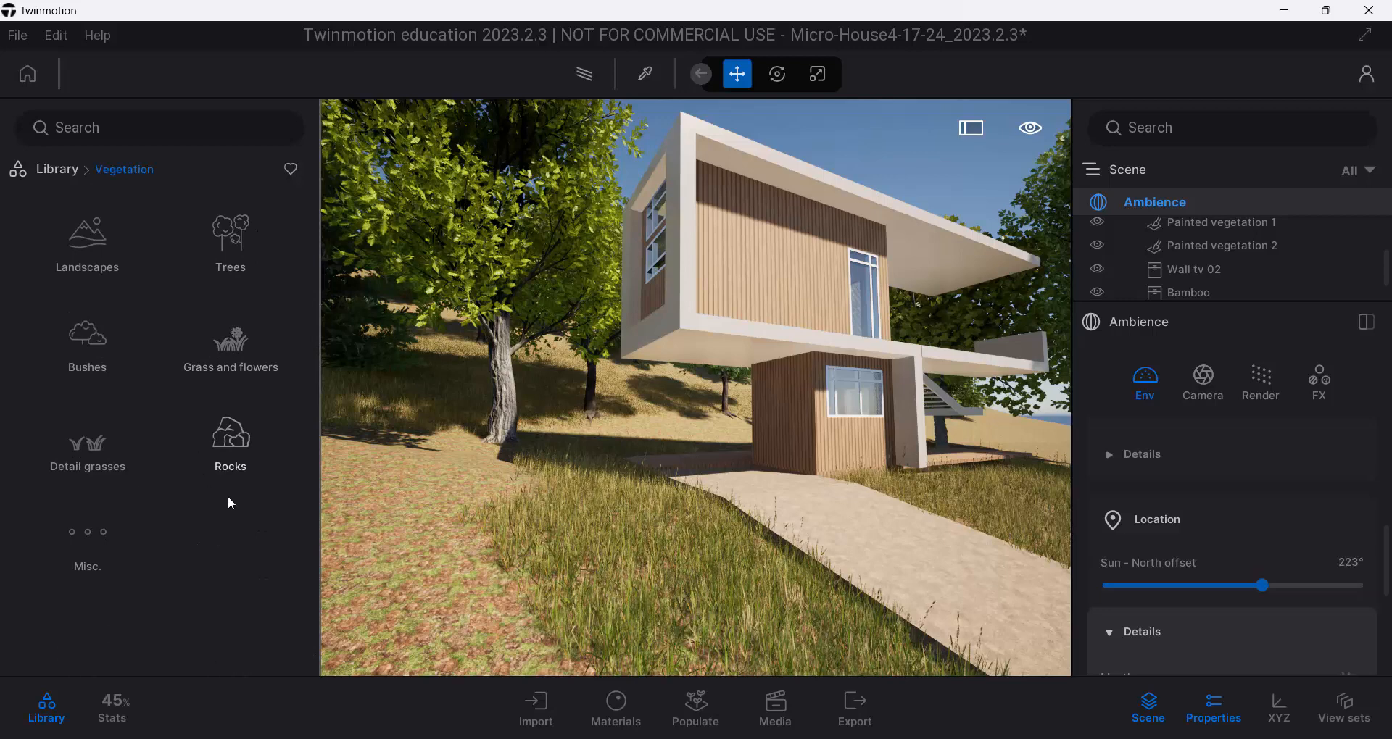
left_click(237, 438)
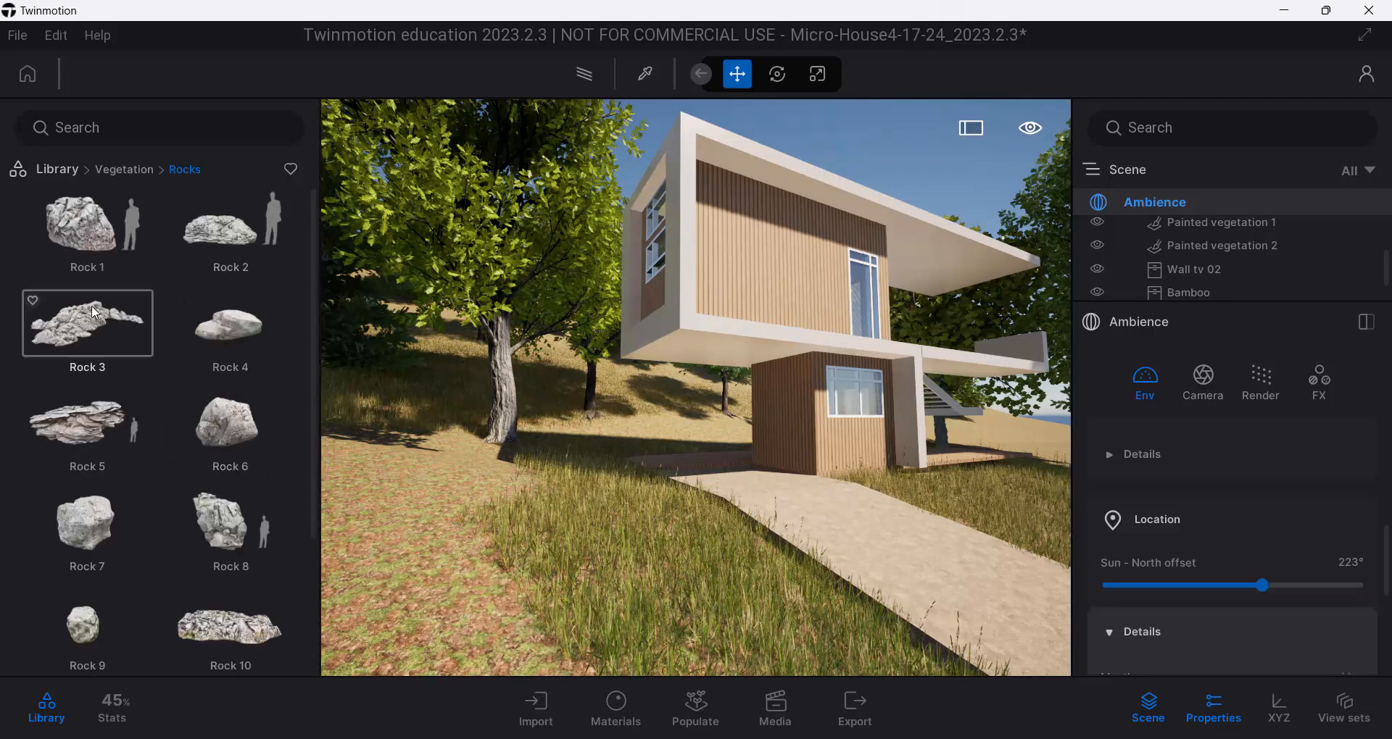
left_click_drag(74, 320, 654, 441)
Rotate the placed rock and move it away from the driveway to the outer edge of the grass, then deselect it.
left_click(818, 75)
left_click(776, 80)
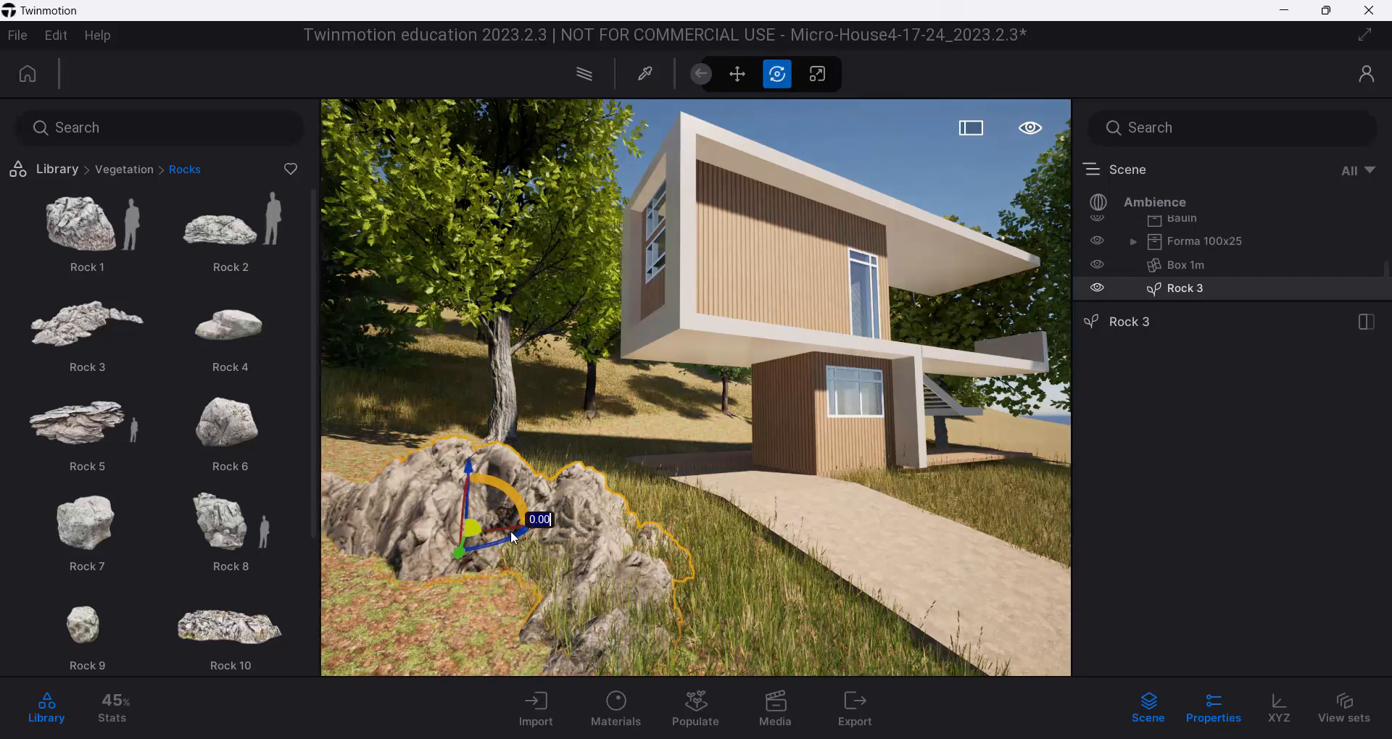
left_click_drag(505, 540, 534, 473)
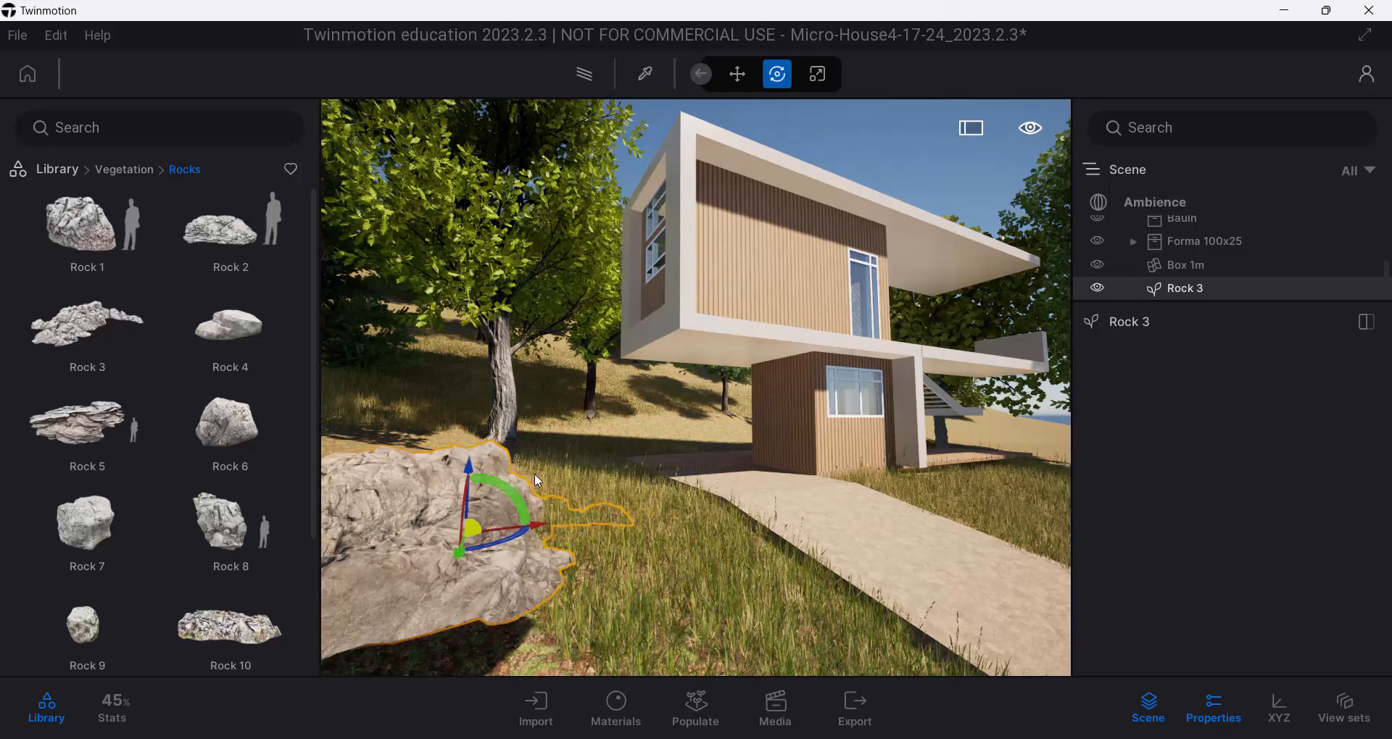
left_click_drag(466, 514, 438, 553)
left_click(845, 124)
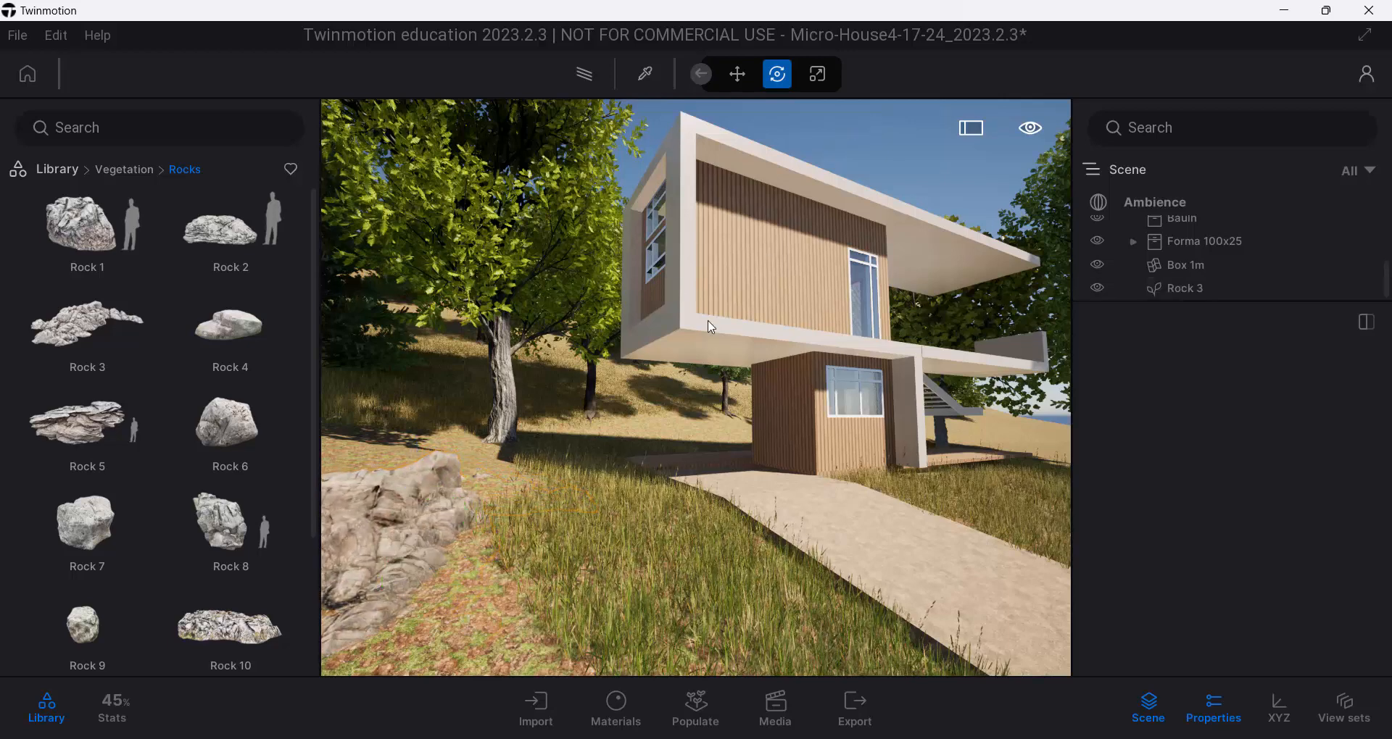
right_click_drag(709, 322, 755, 319)
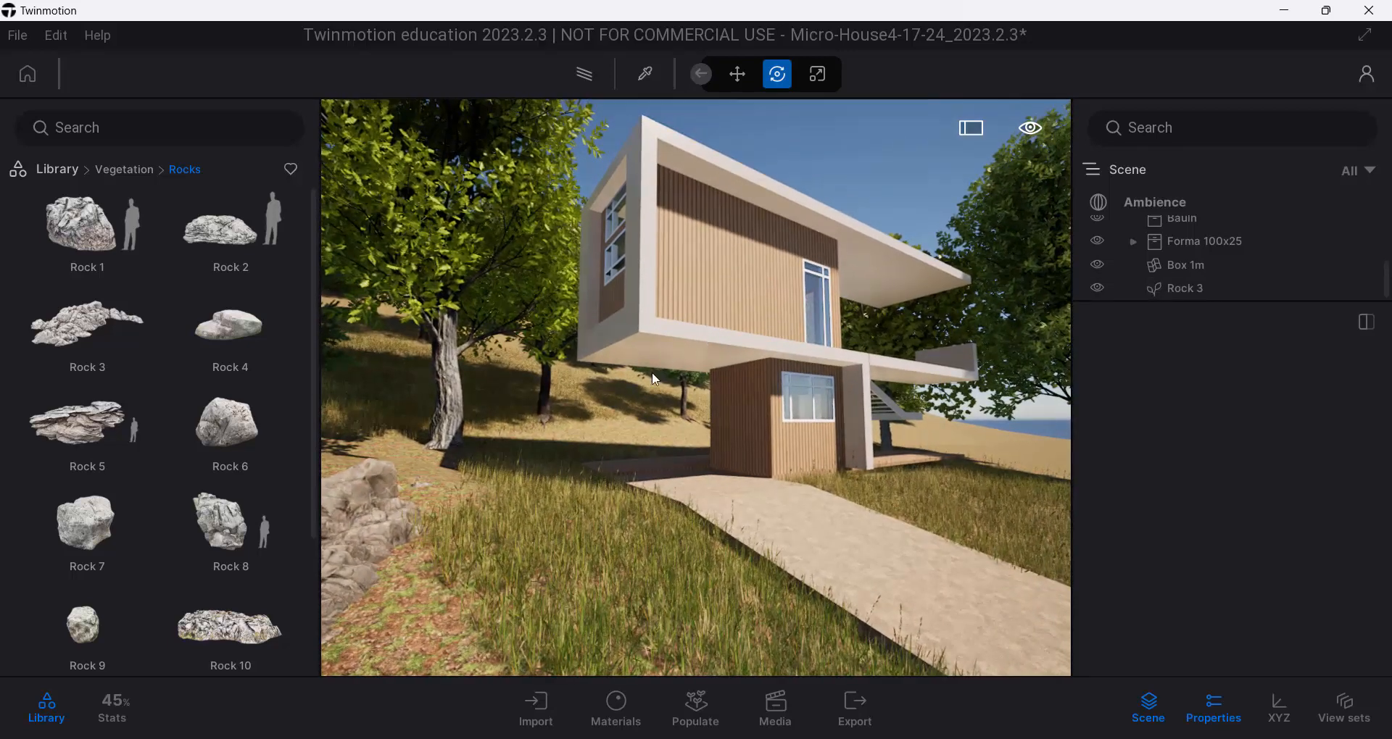
right_click_drag(594, 488, 582, 498)
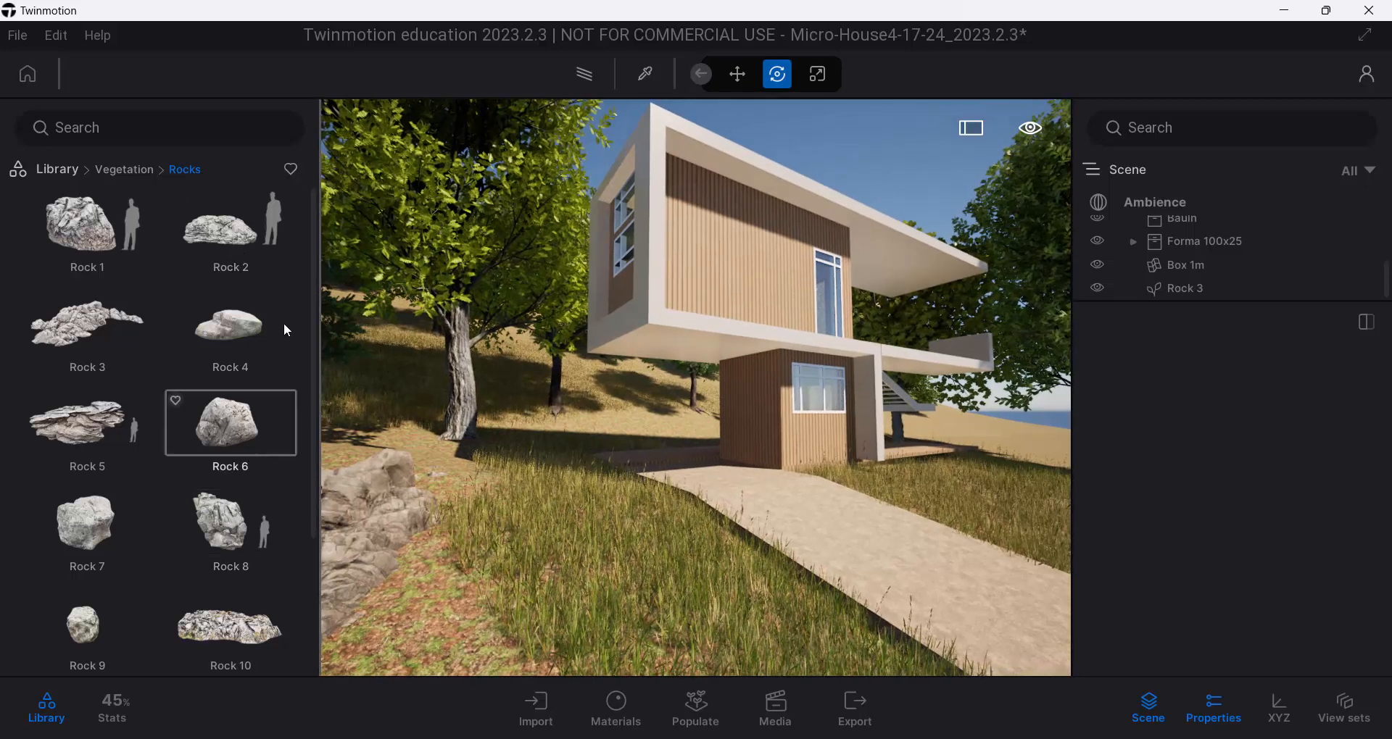
left_click_drag(313, 340, 316, 487)
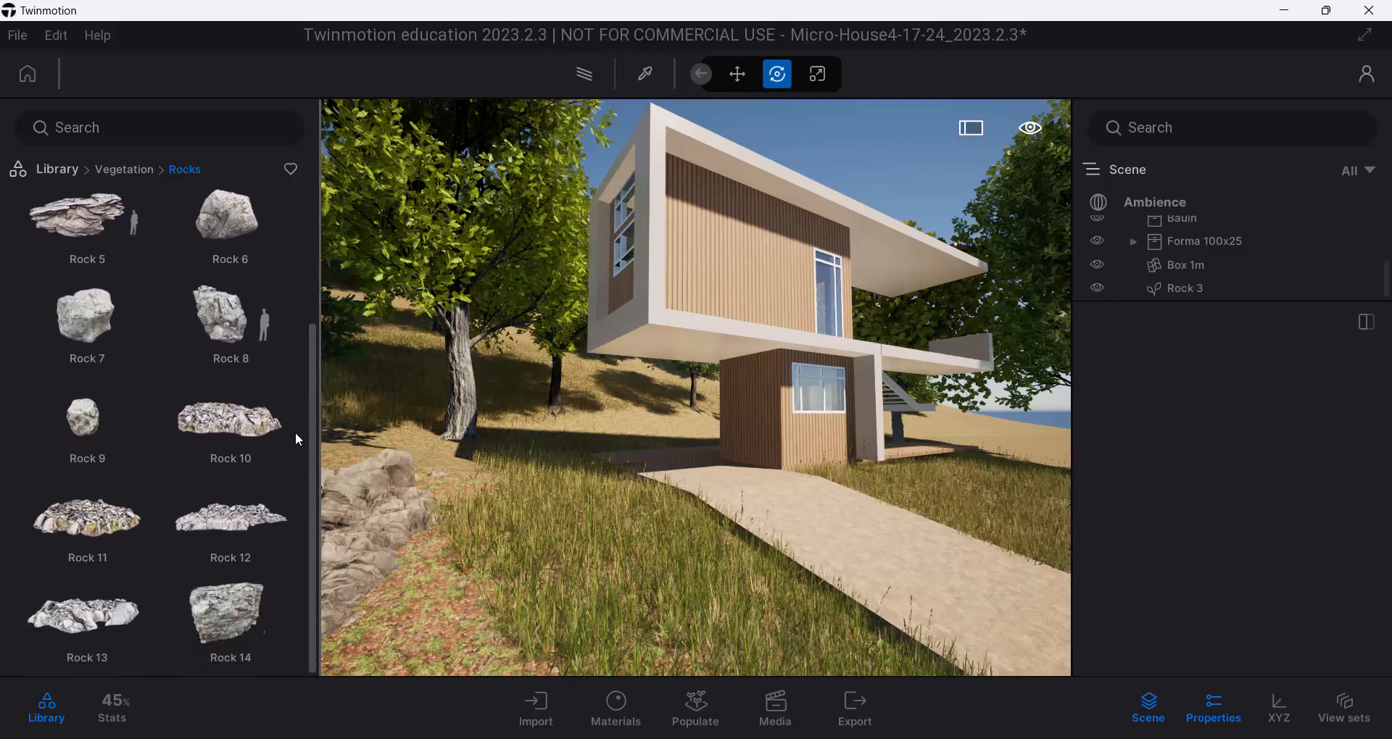
scroll(297, 435, "up", 4)
Paint more of Painted vegetation 1 on the bare ground behind the rock with a brush diameter of 17.5 ft.
left_click(547, 533)
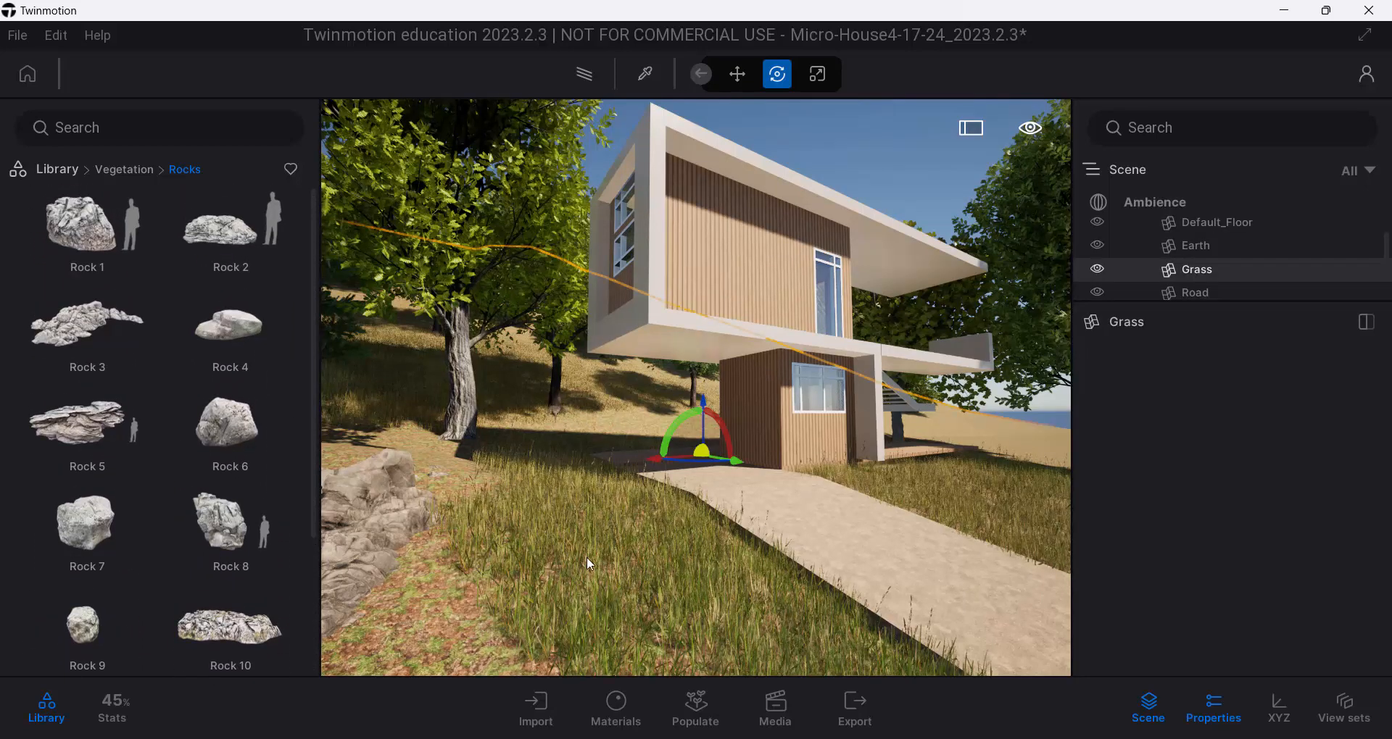
right_click_drag(660, 516, 611, 505)
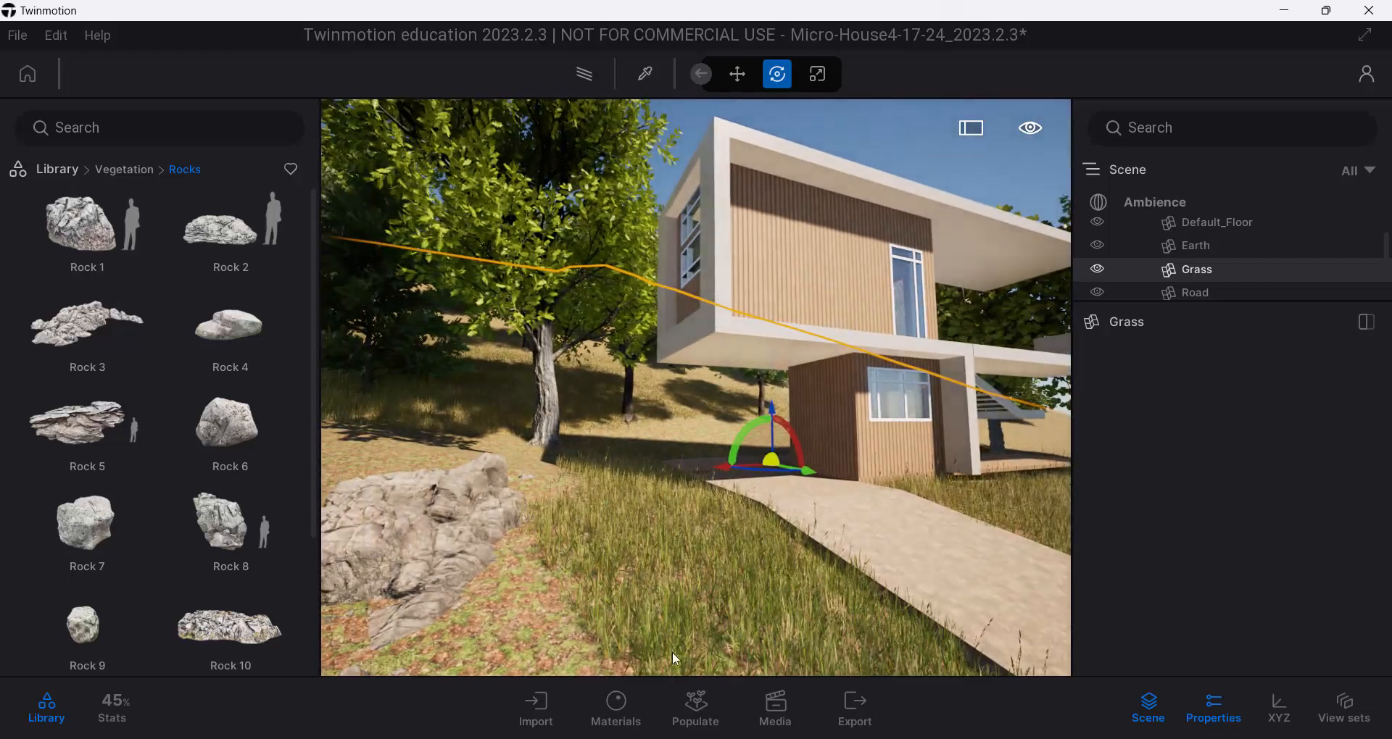
left_click(639, 606)
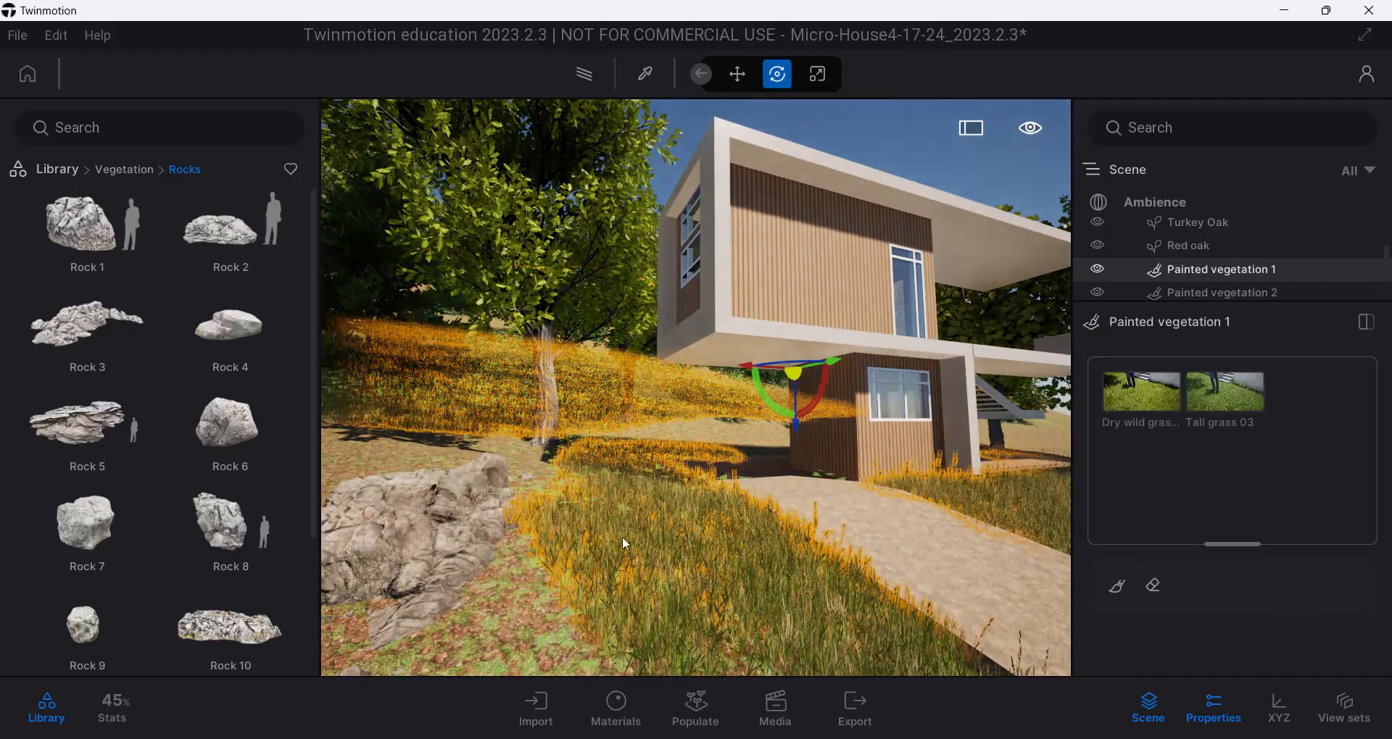
left_click(1117, 585)
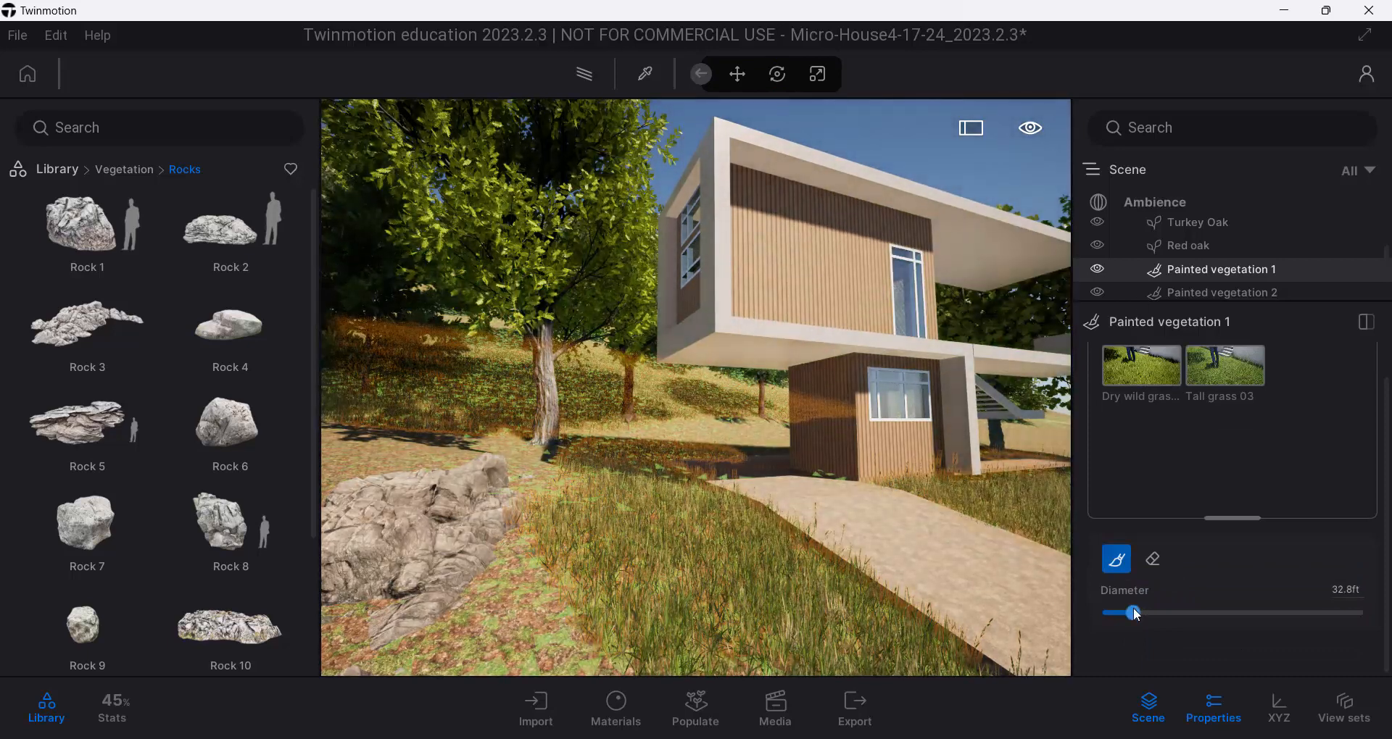
left_click_drag(1130, 613, 1124, 613)
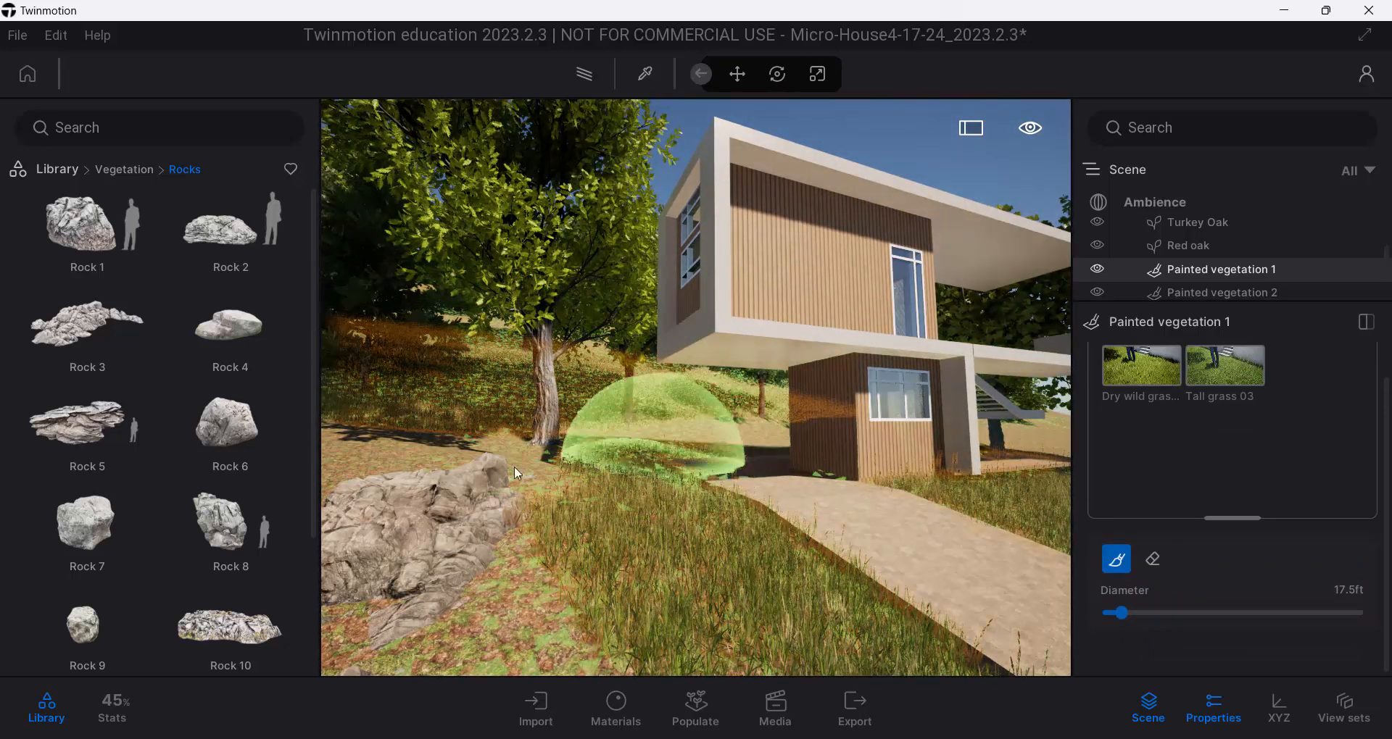
left_click(413, 445)
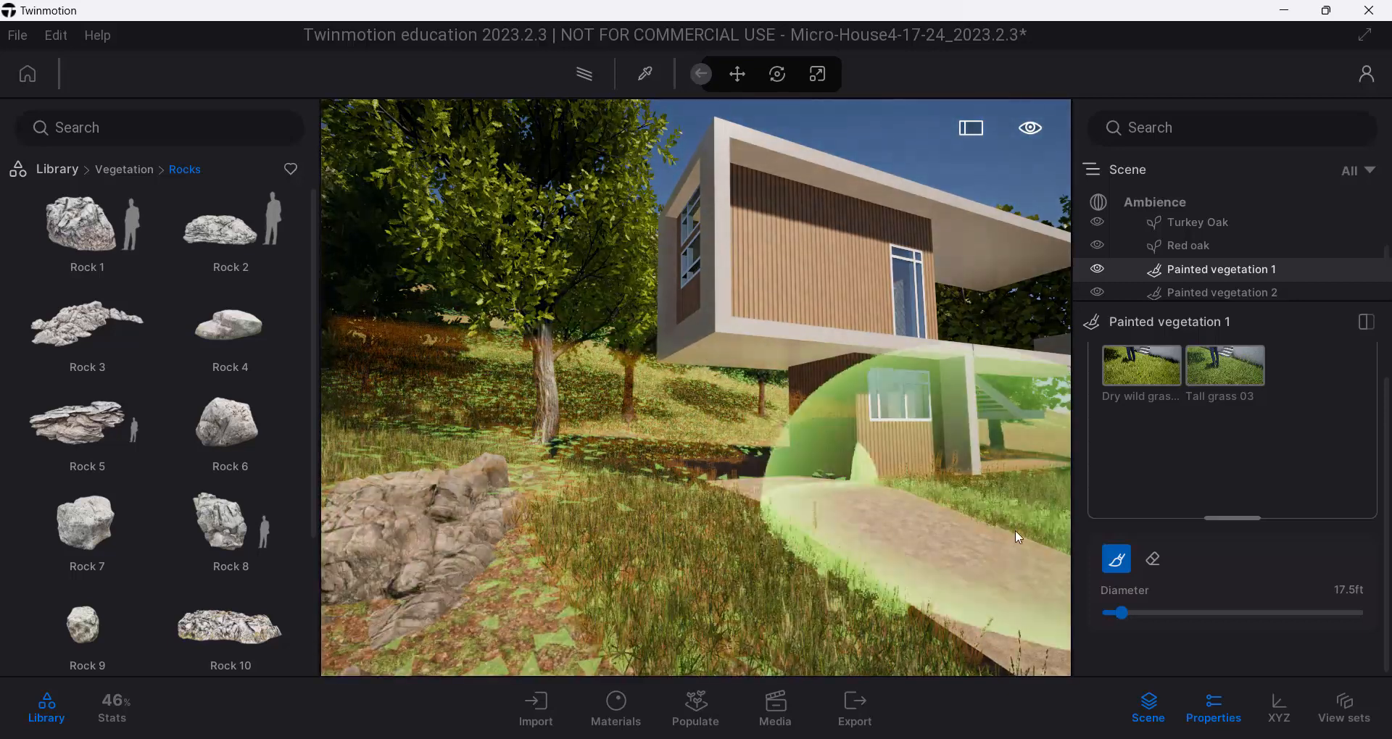
Reduce the vegetation brush diameter to 8.9 ft and paint grass over the bare foreground patch beside the rock.
left_click_drag(1120, 613, 1113, 613)
left_click_drag(504, 651, 559, 663)
mouse_move(587, 613)
left_mouse_down()
mouse_move(598, 593)
mouse_move(664, 621)
left_mouse_up()
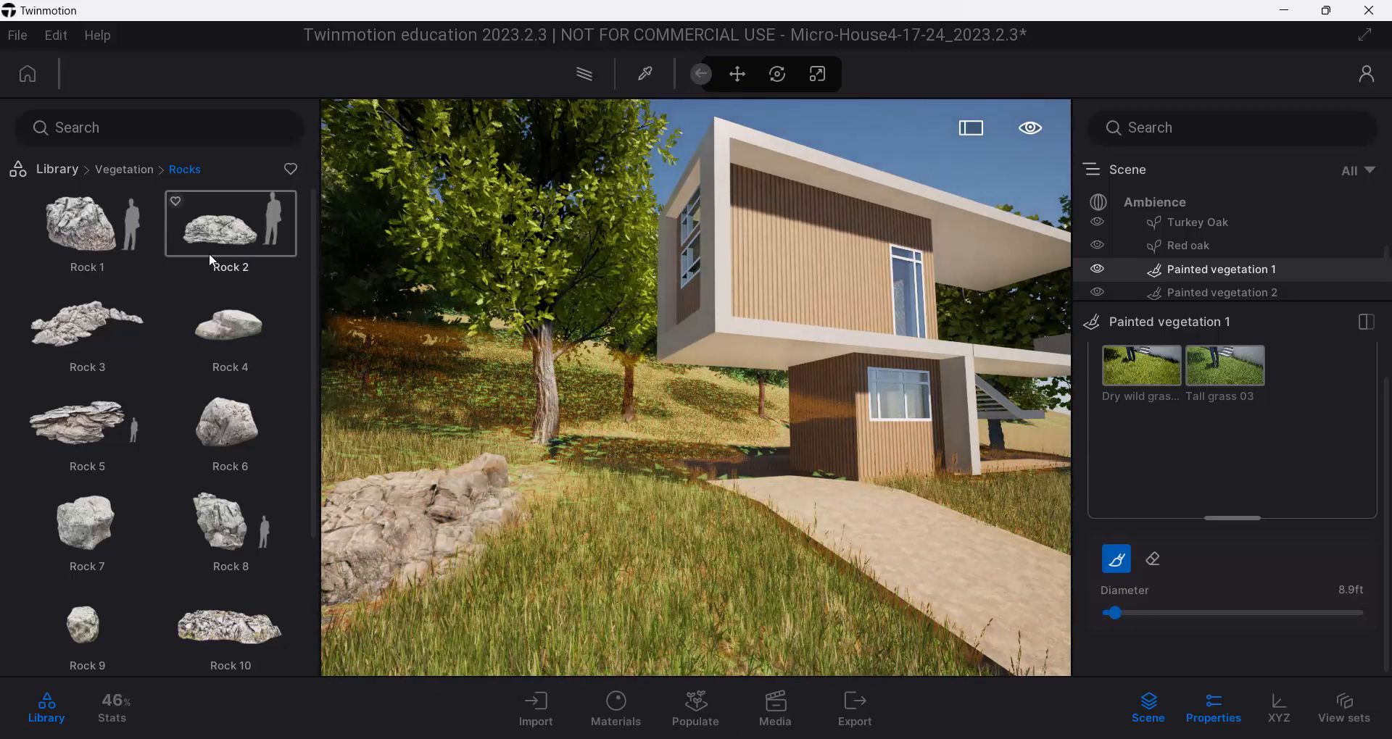
left_click(1165, 211)
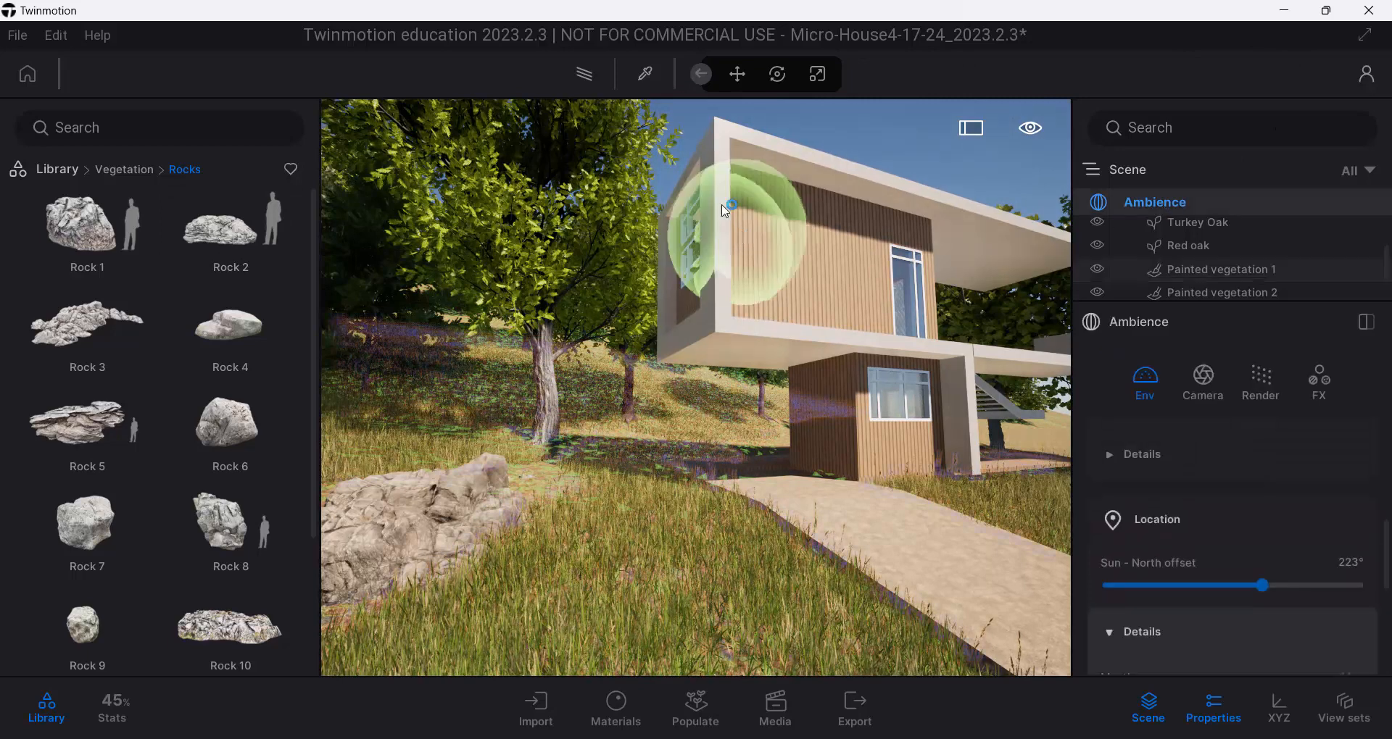
Leave vegetation painting with nothing selected and save the scene with the house and driveway framed in view.
left_click(1205, 233)
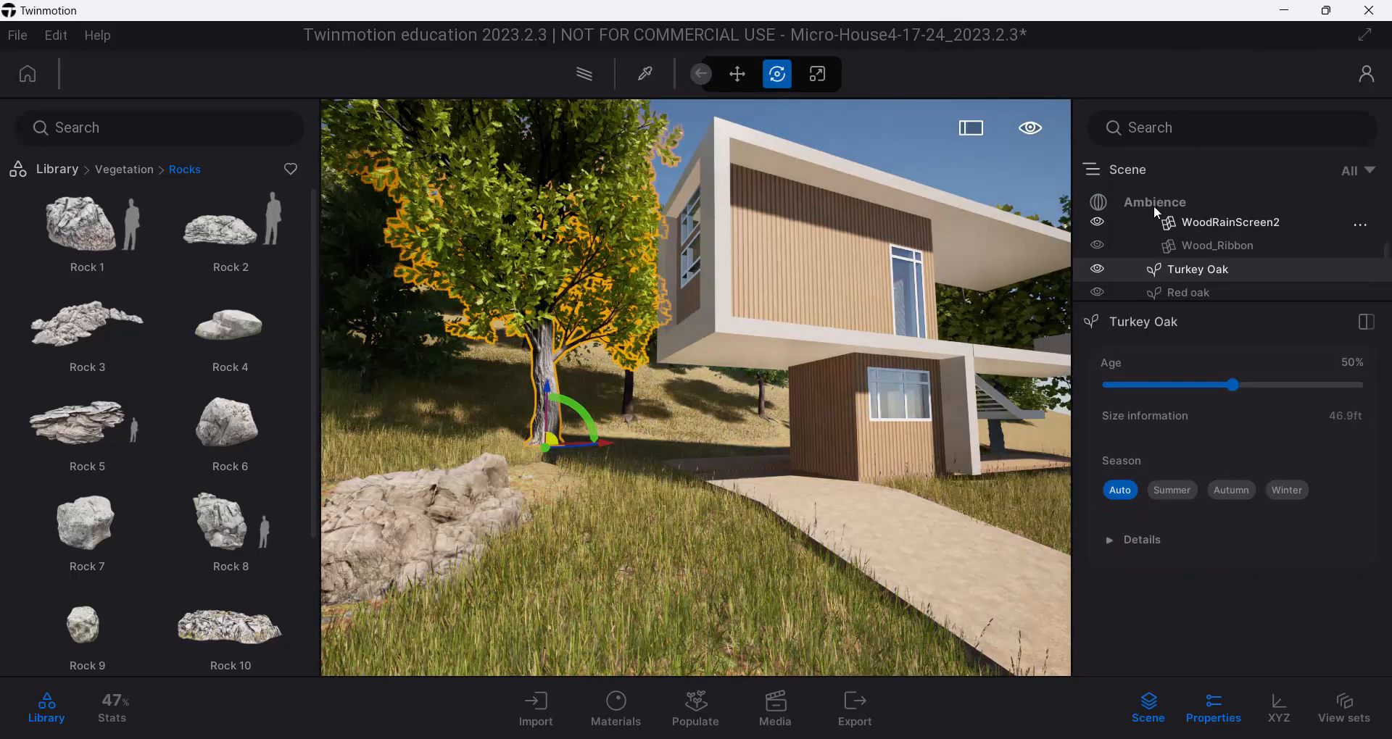
left_click(856, 119)
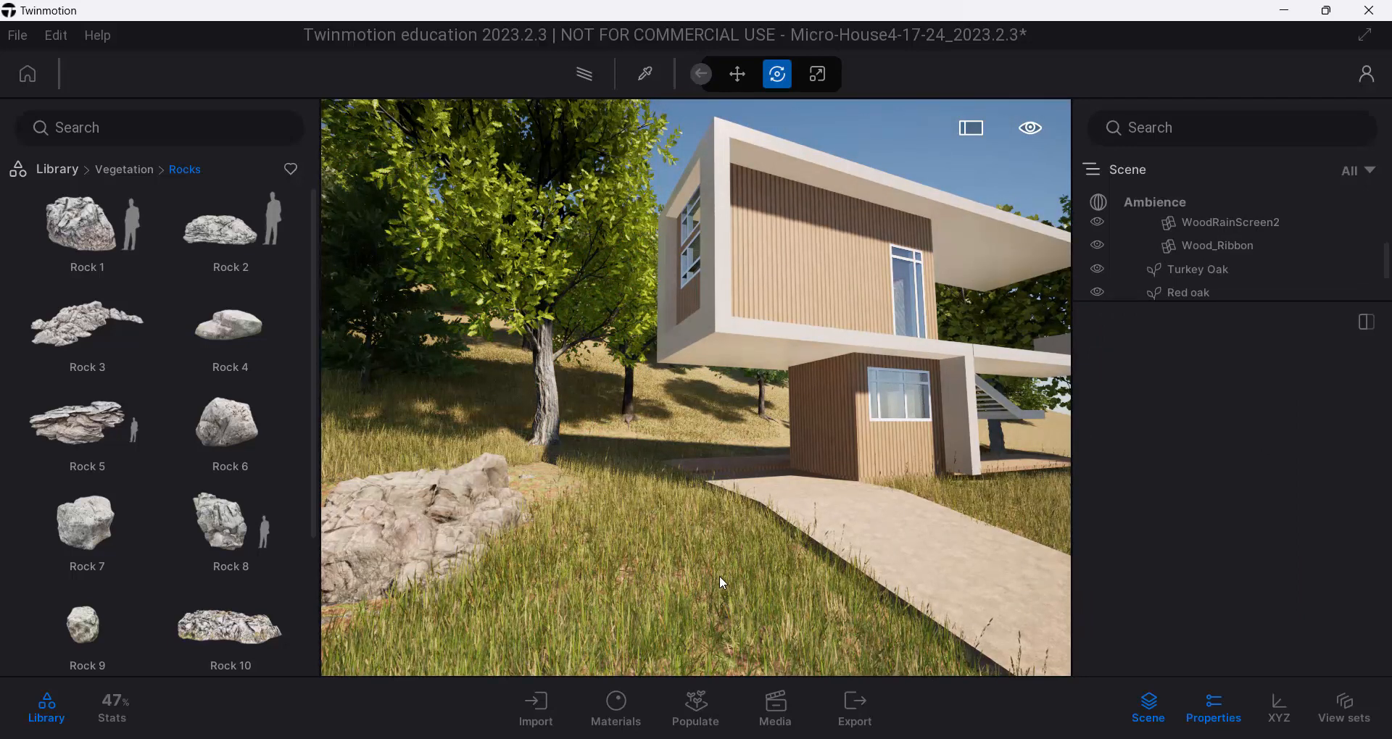
right_click_drag(719, 575, 811, 571)
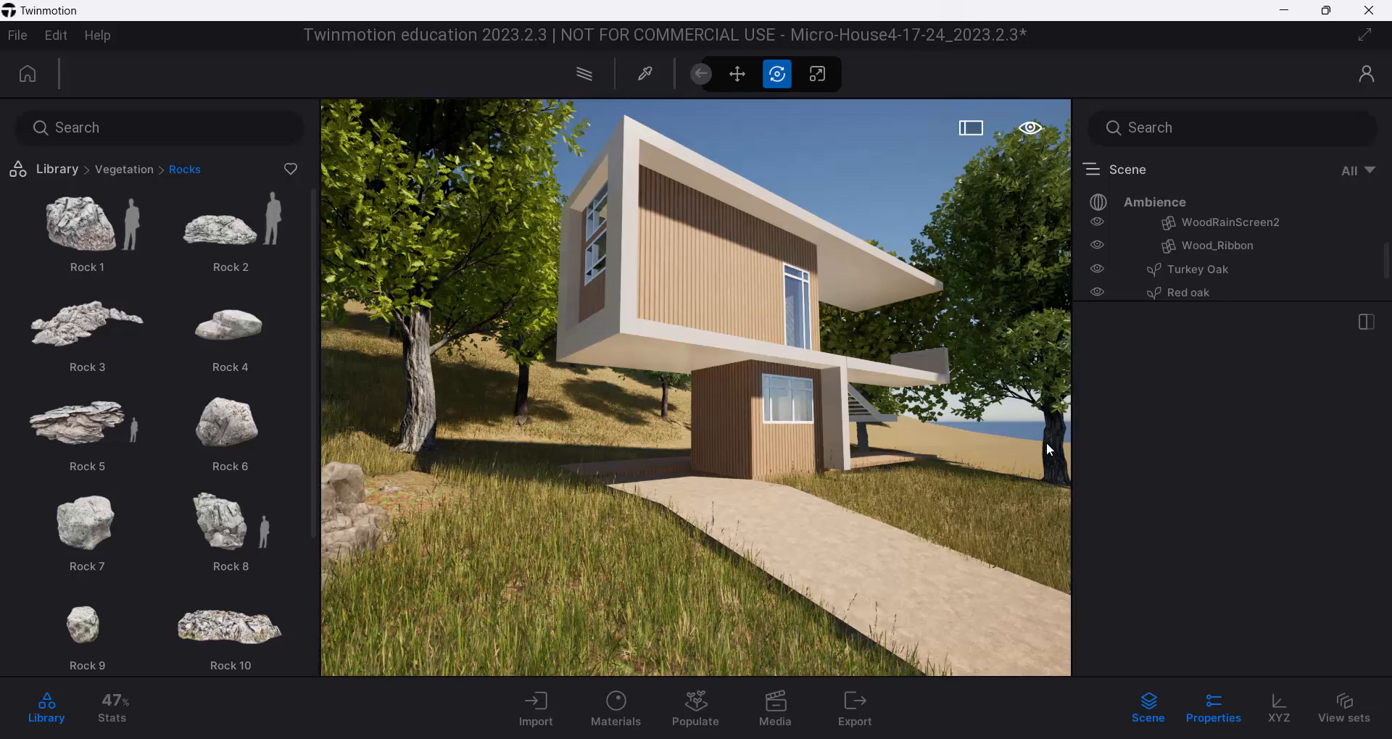
left_click(16, 36)
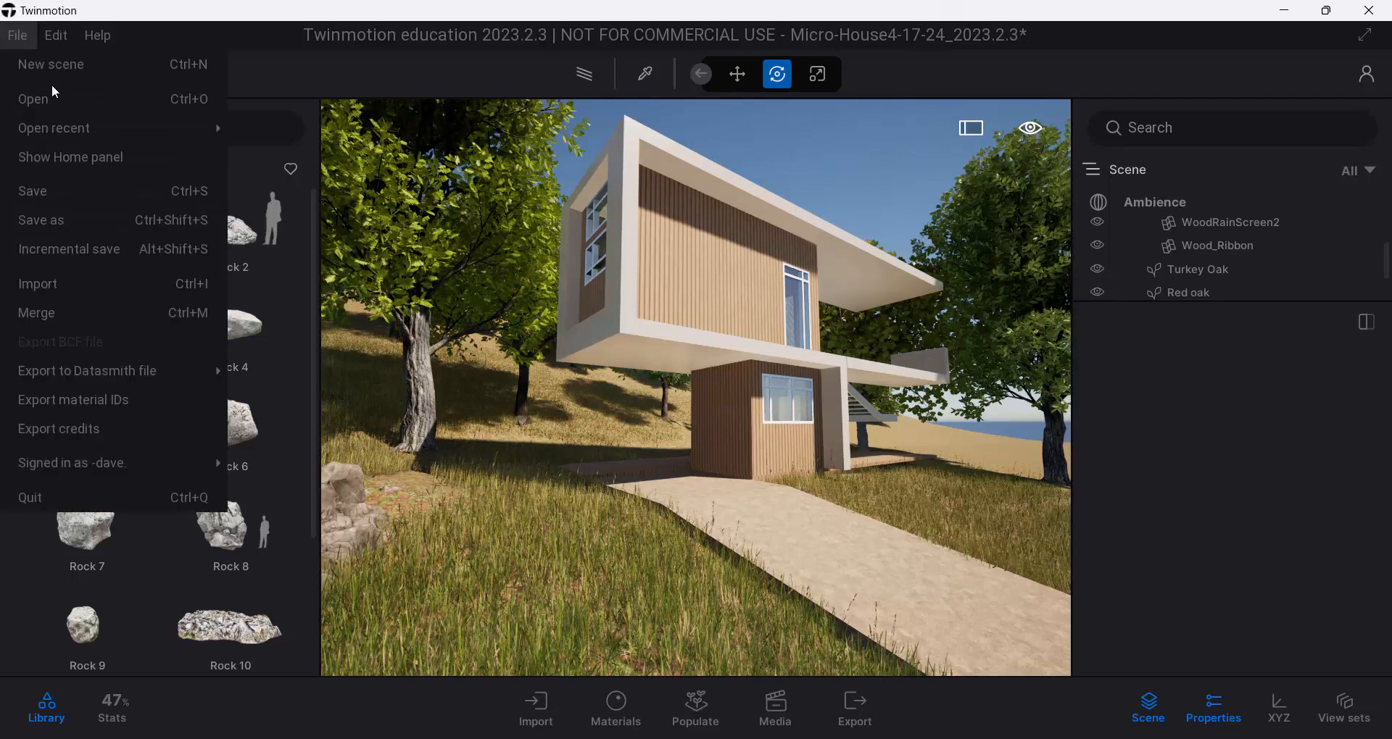
left_click(68, 190)
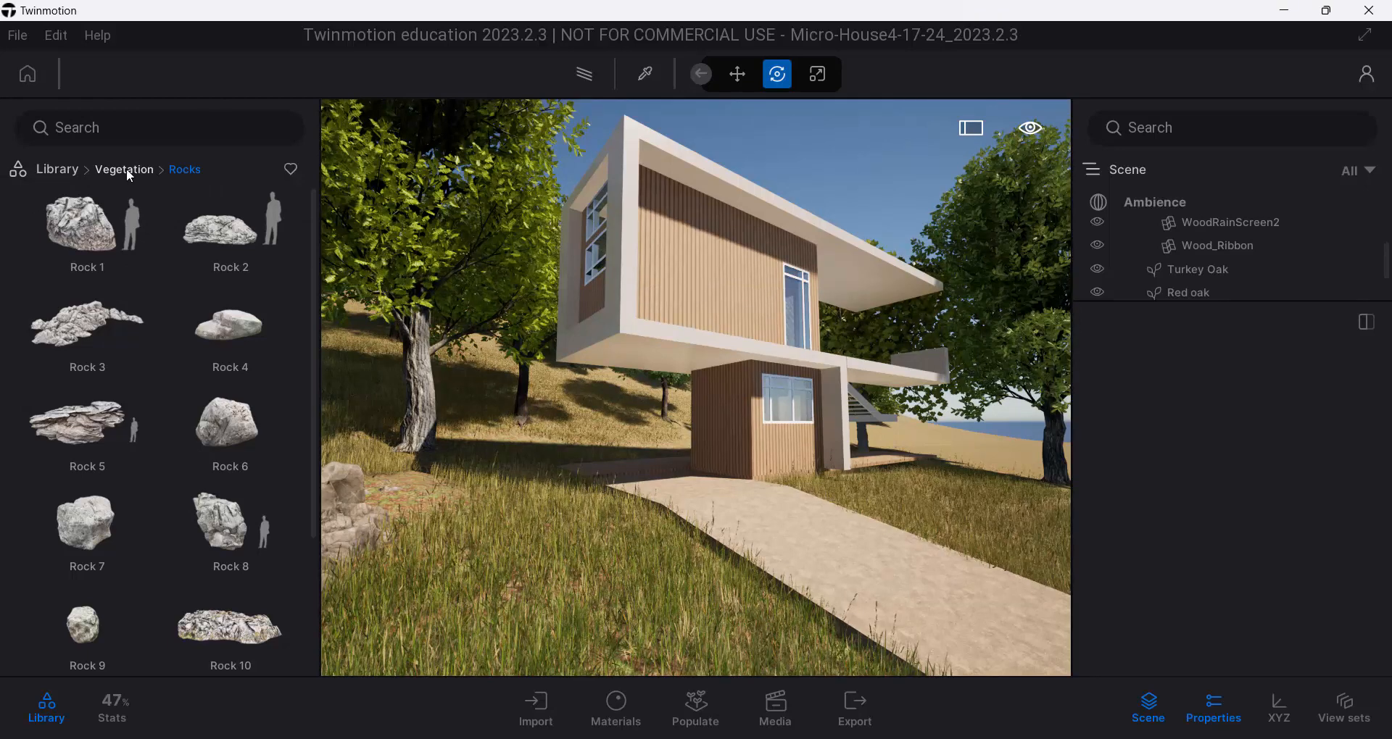
Browse the library's HDRI environments to the cloudy Morning and afternoon skies.
left_click(63, 166)
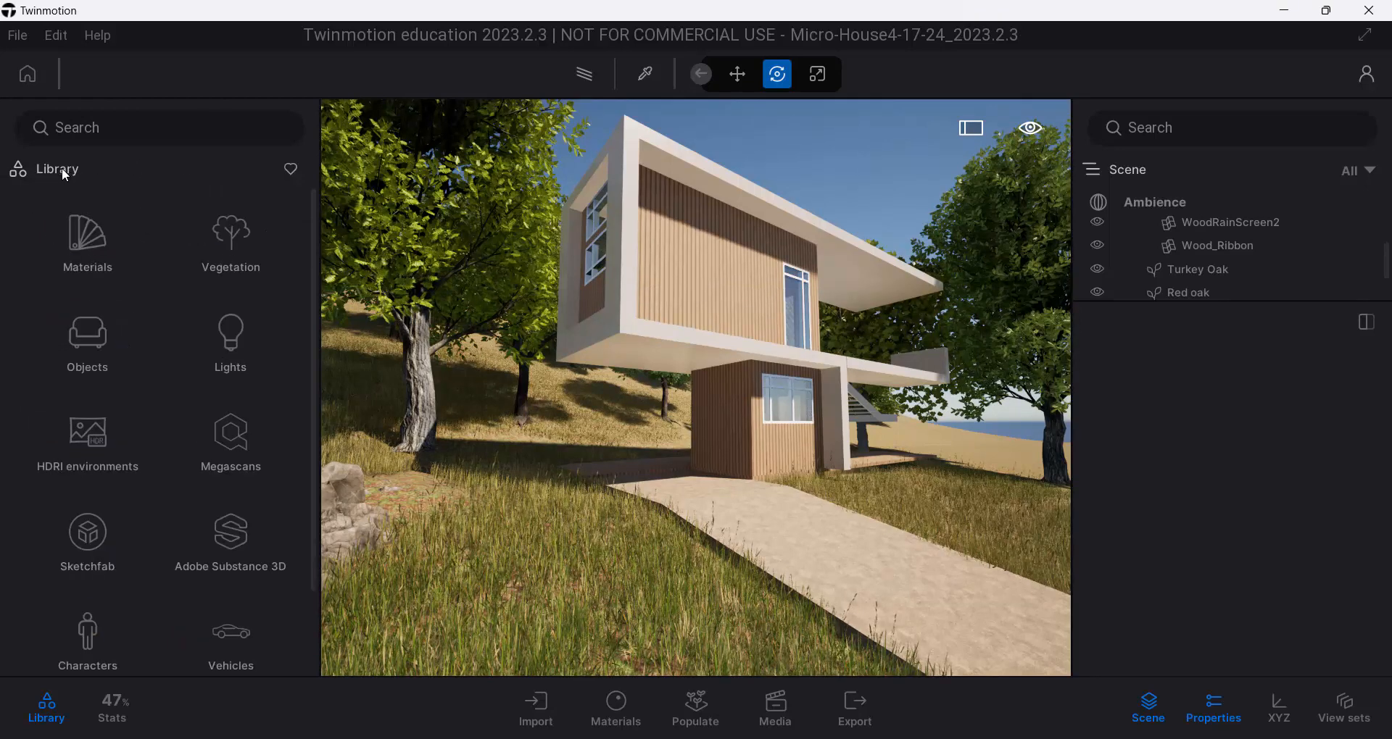
left_click(78, 433)
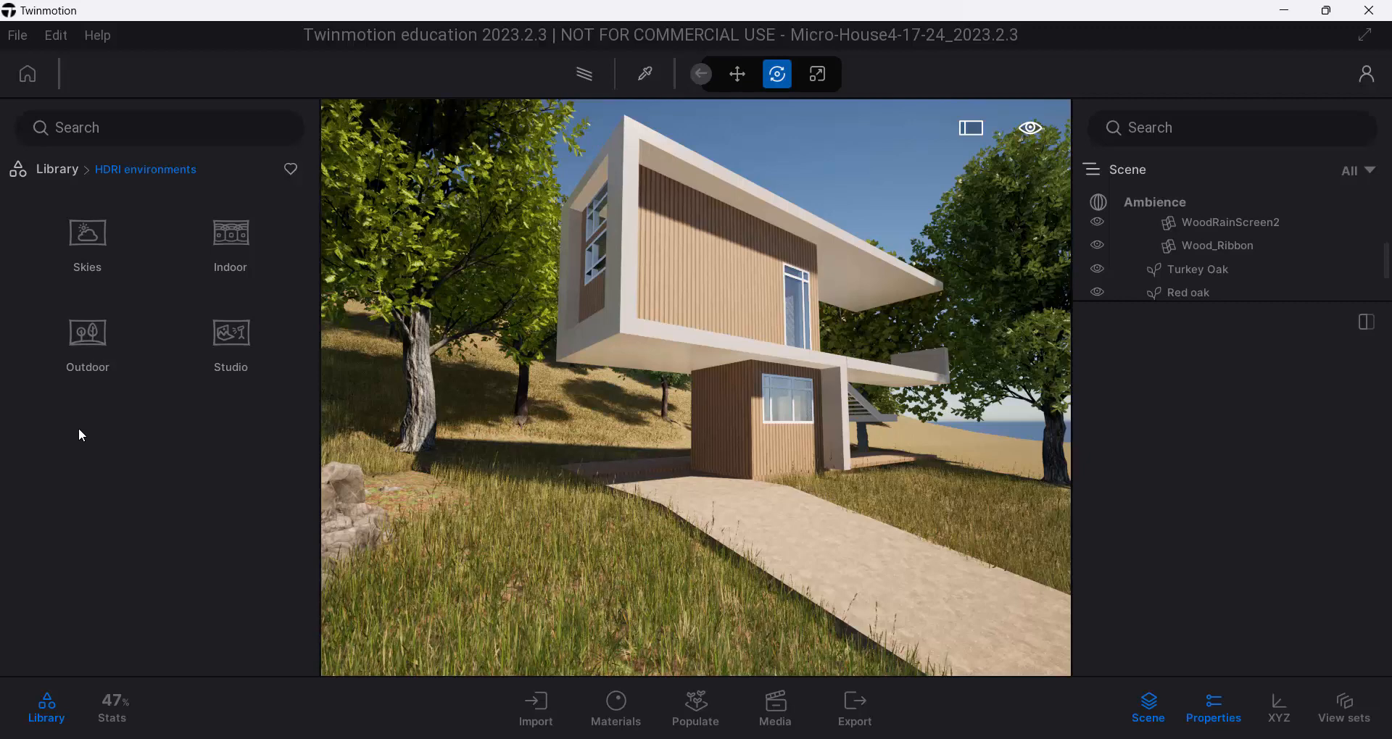
left_click(86, 241)
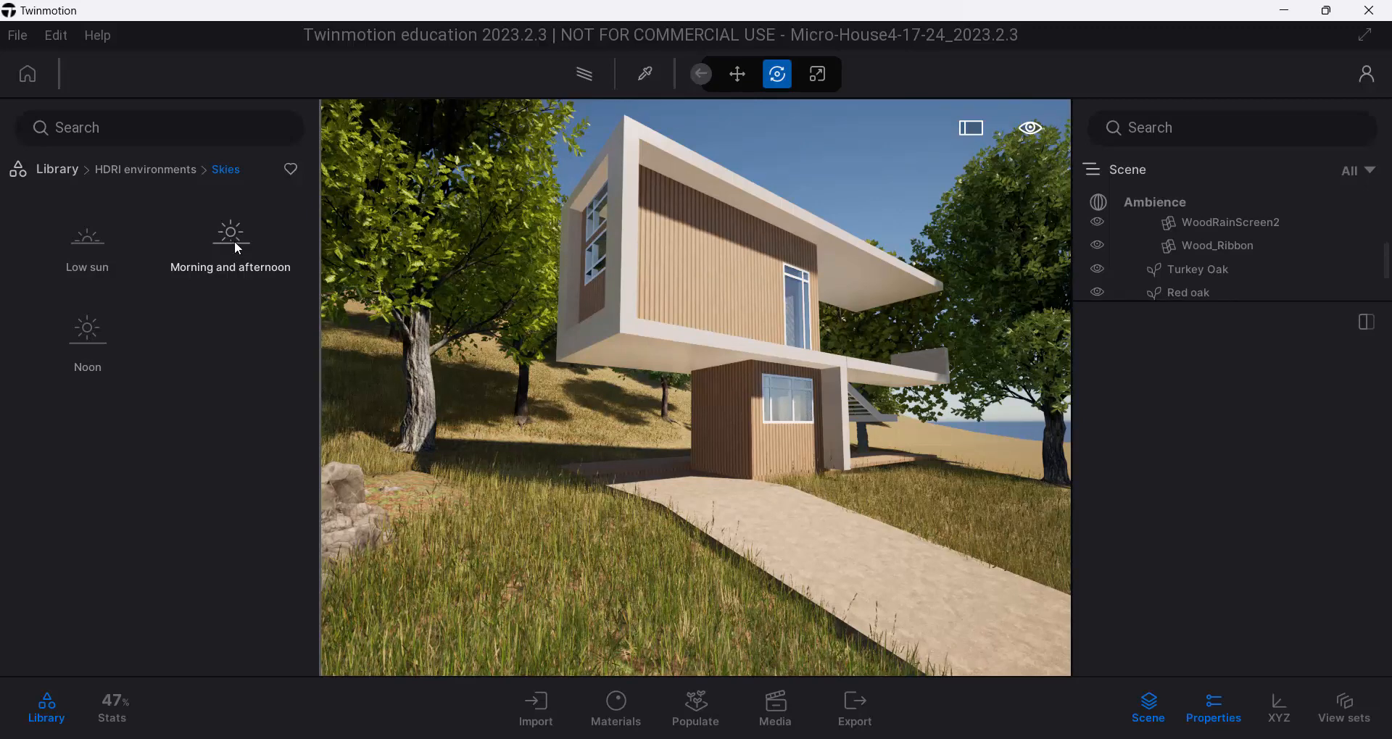
left_click(85, 245)
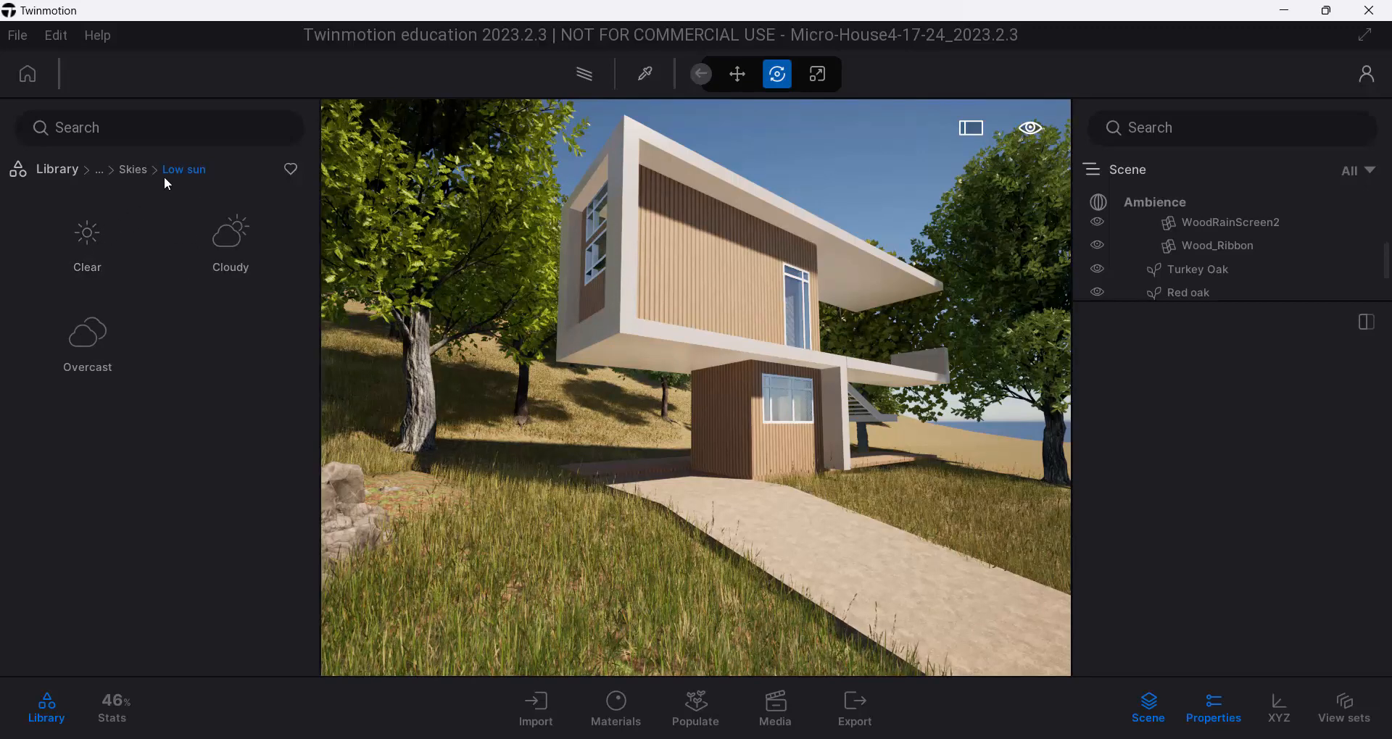
left_click(135, 174)
left_click(227, 240)
left_click(226, 246)
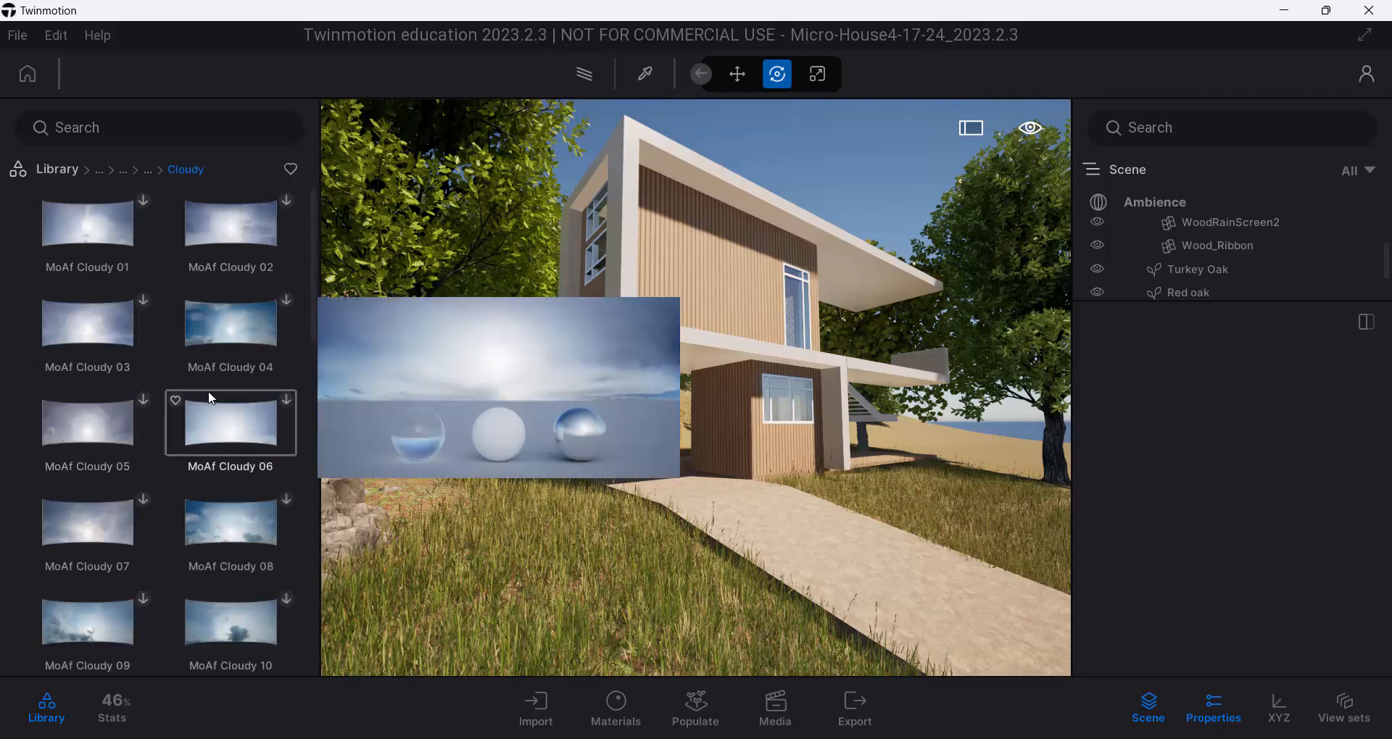
Apply the MoAf Cloudy 25 HDRI sky to the scene and look around at its sun and clouds.
scroll(315, 238, "down", 3)
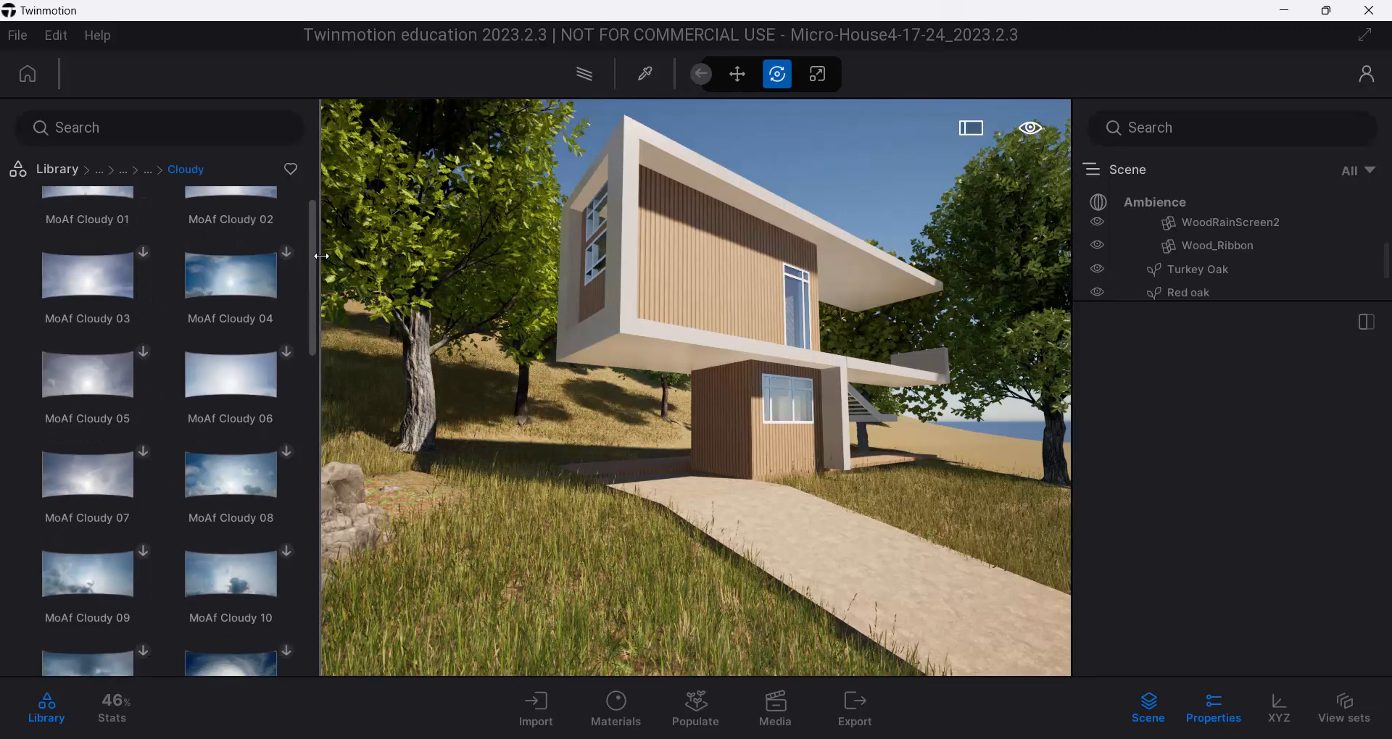
left_click_drag(328, 314, 311, 508)
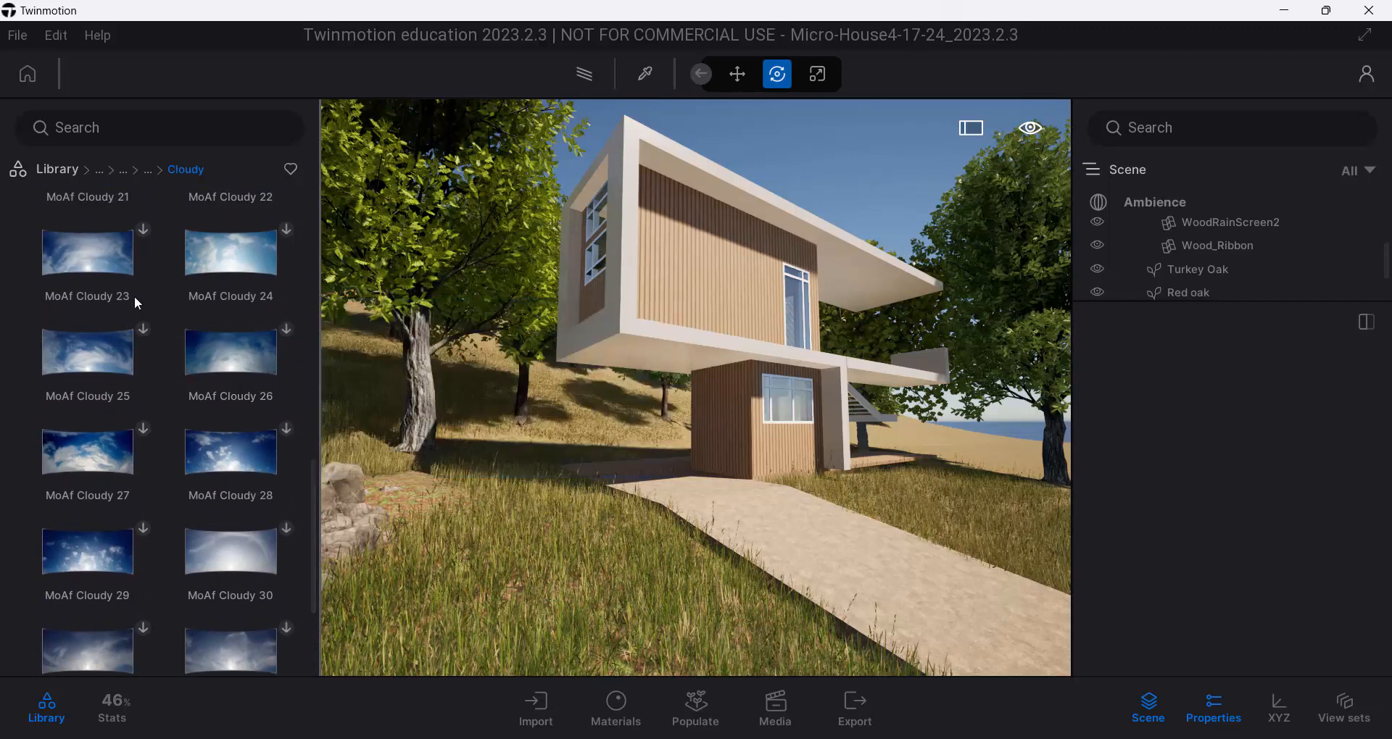
mouse_move(108, 341)
left_click_drag(90, 356, 897, 228)
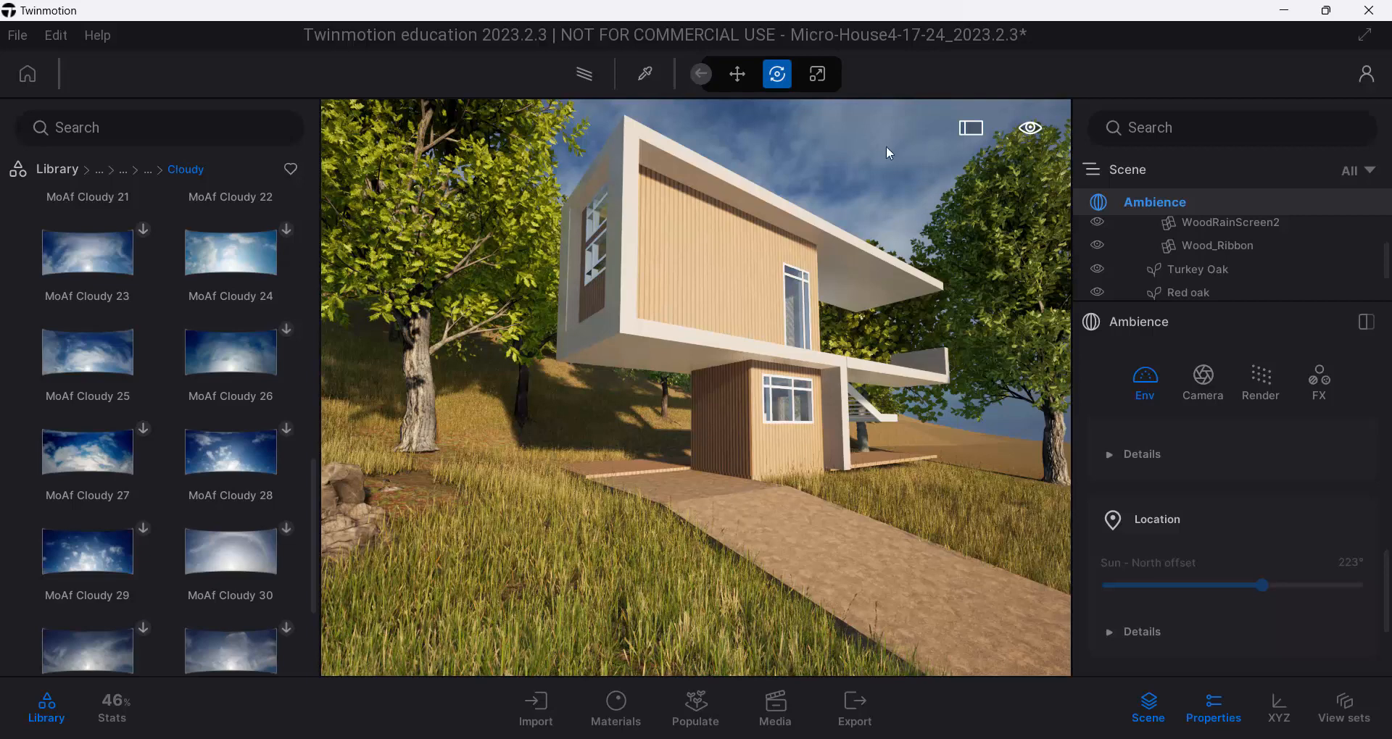
right_click_drag(828, 261, 1377, 29)
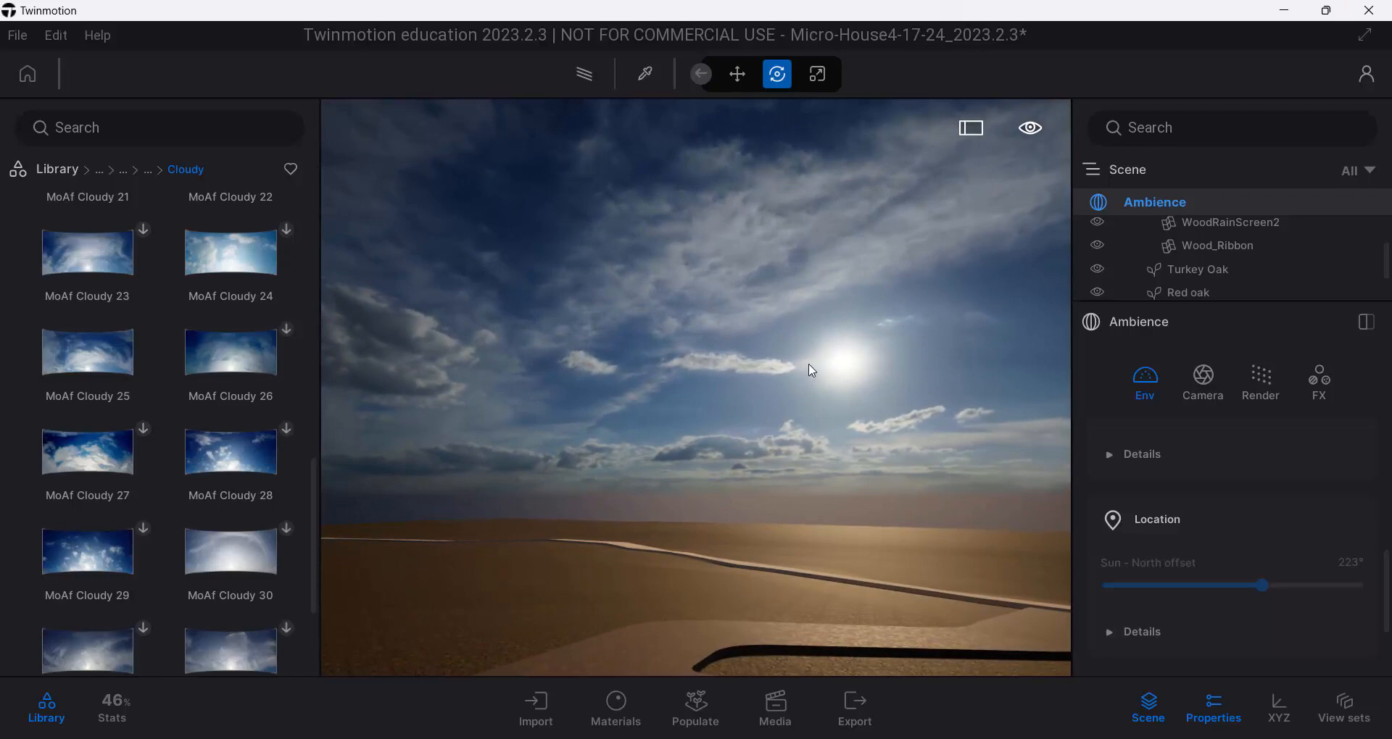
right_click_drag(812, 369, 445, 421)
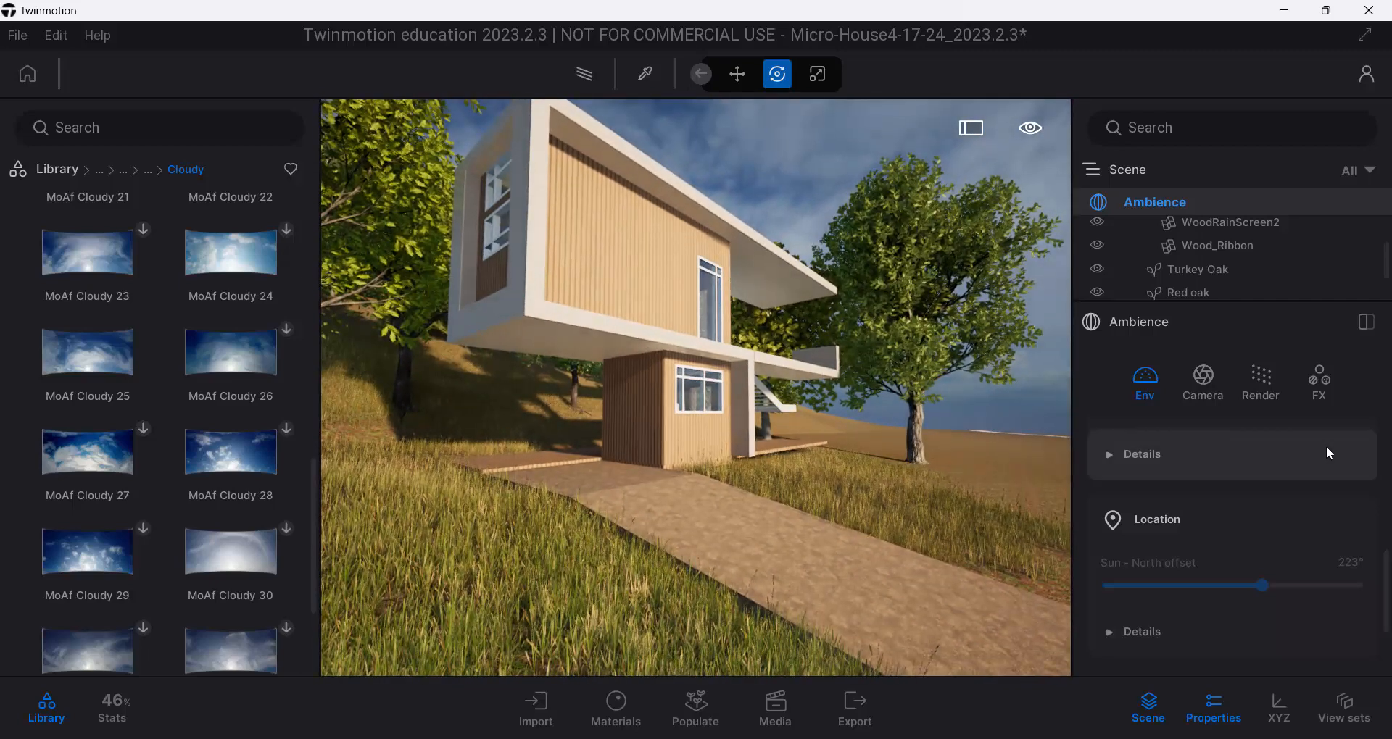
Reduce the Skydome intensity of the HDRI environment to 3.58.
scroll(1388, 607, "down", 2)
scroll(1388, 608, "down", 1)
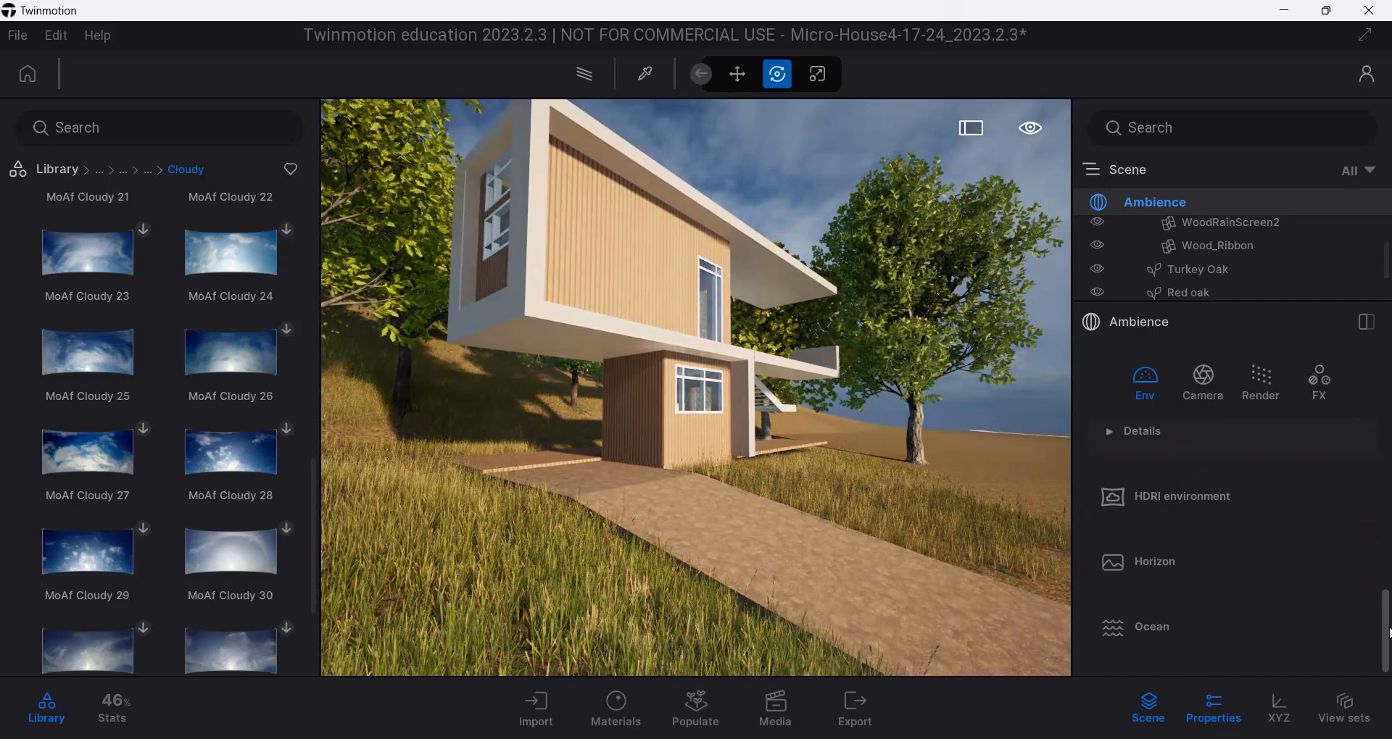
left_click(1202, 496)
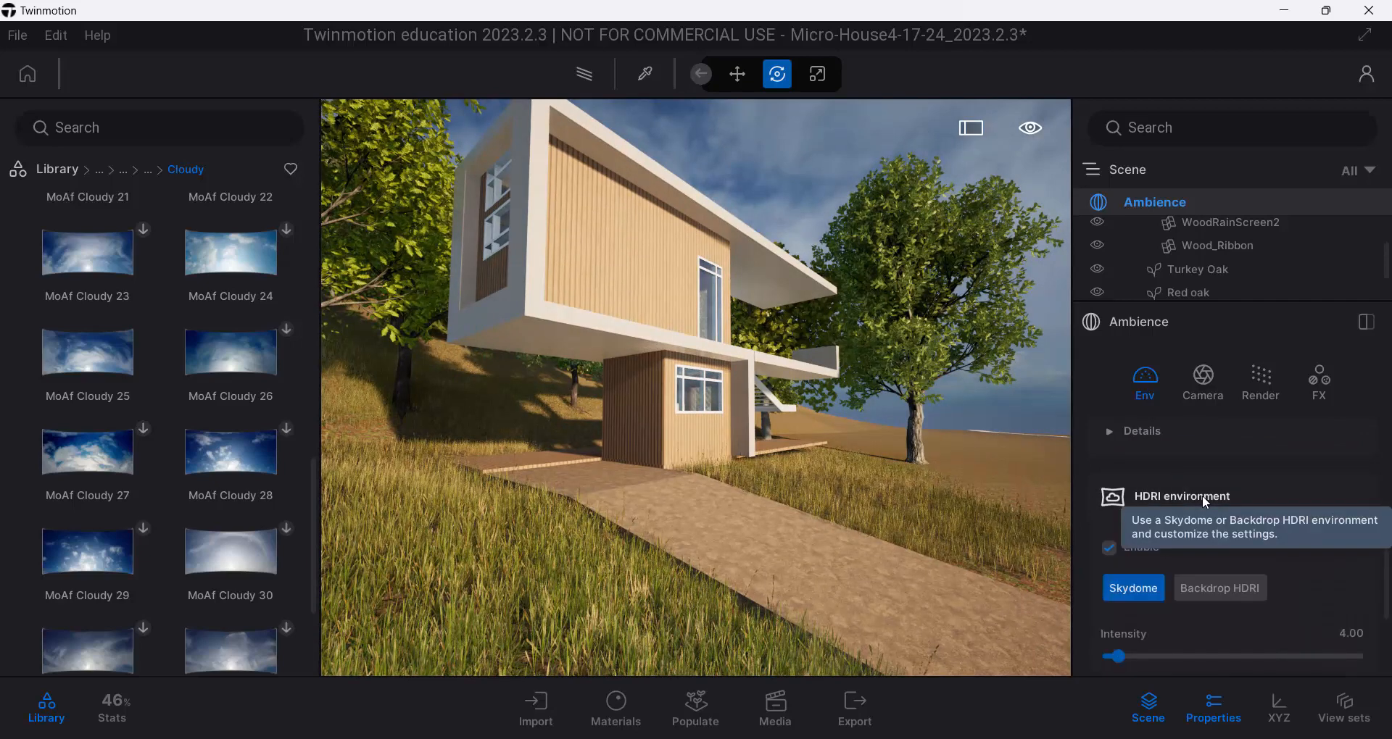
scroll(1389, 572, "down", 1)
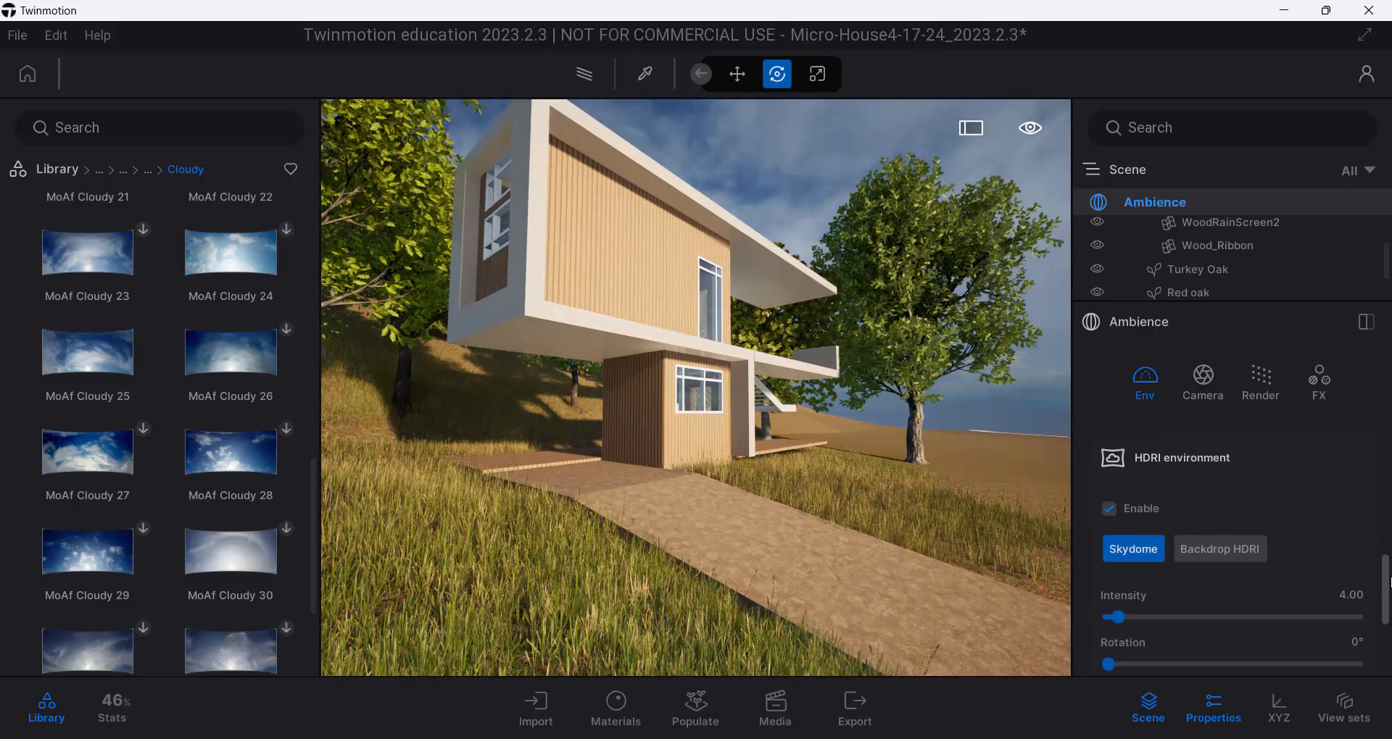
mouse_move(1120, 602)
left_mouse_down()
mouse_move(1189, 603)
mouse_move(1116, 602)
left_mouse_up()
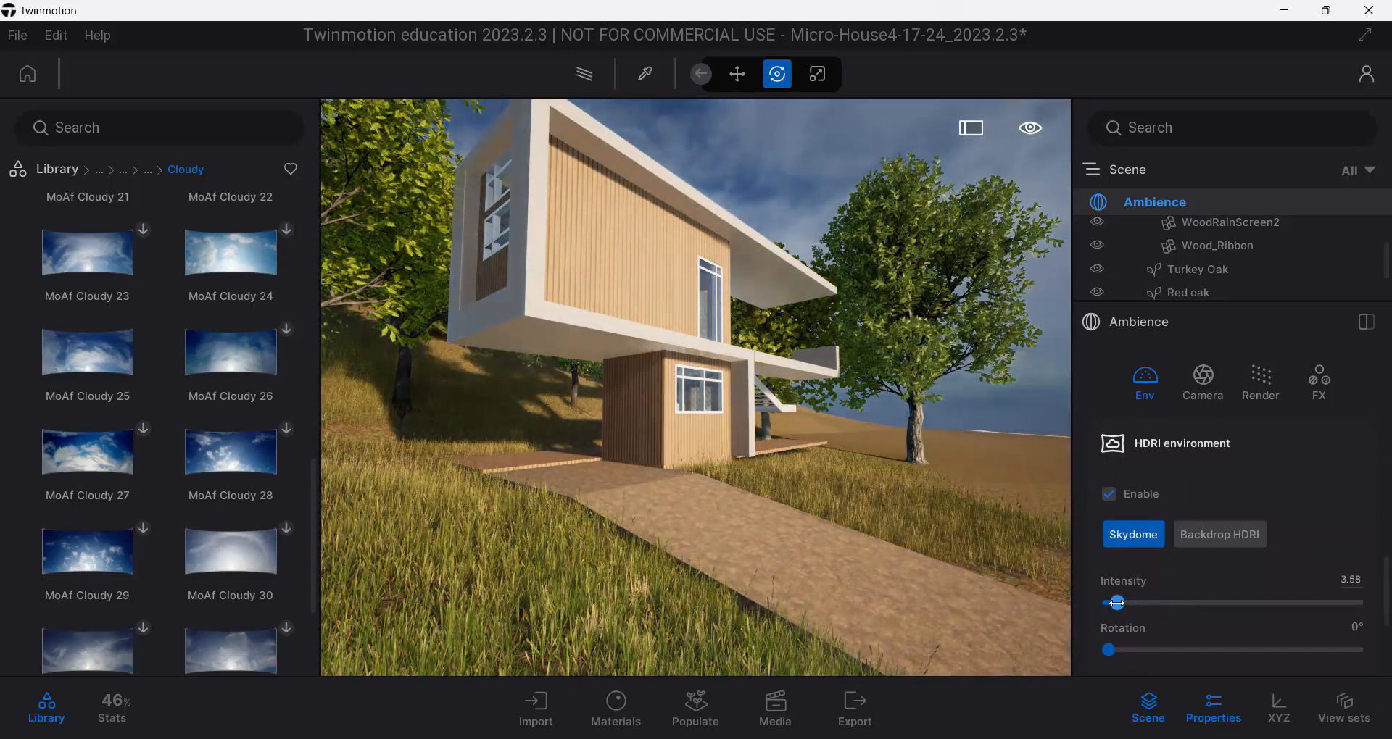
Rotate the HDRI skydome to 65° to change the direction of sunlight on the house.
left_click_drag(1109, 651, 1192, 652)
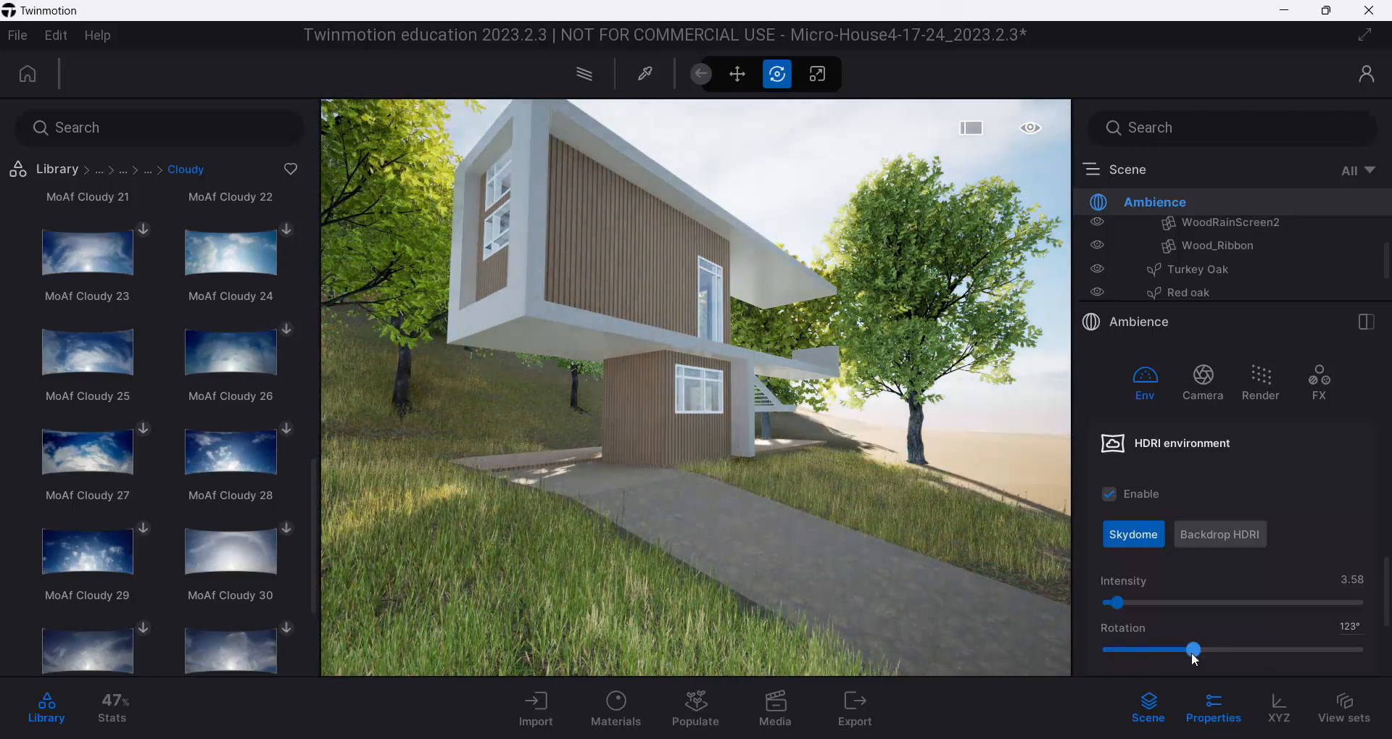
right_click_drag(813, 300, 717, 337)
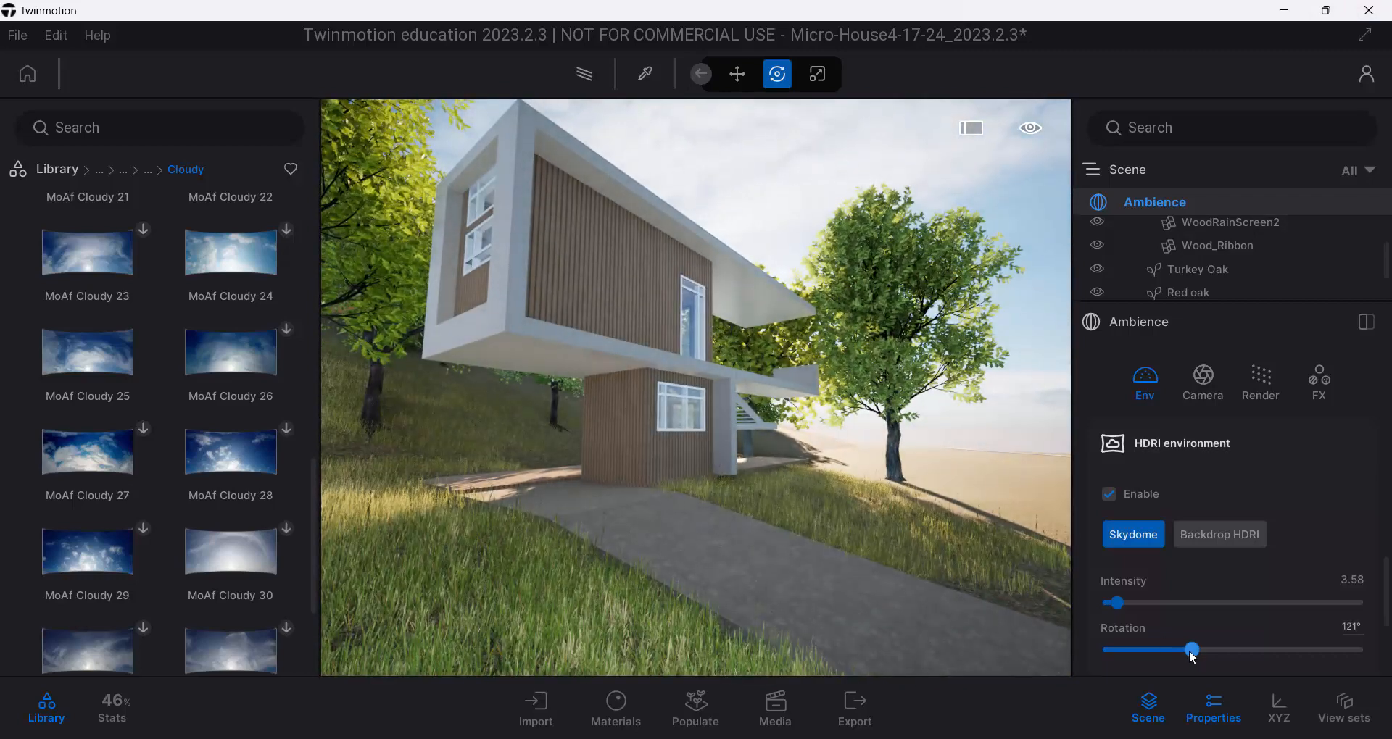
left_click_drag(1190, 650, 1154, 648)
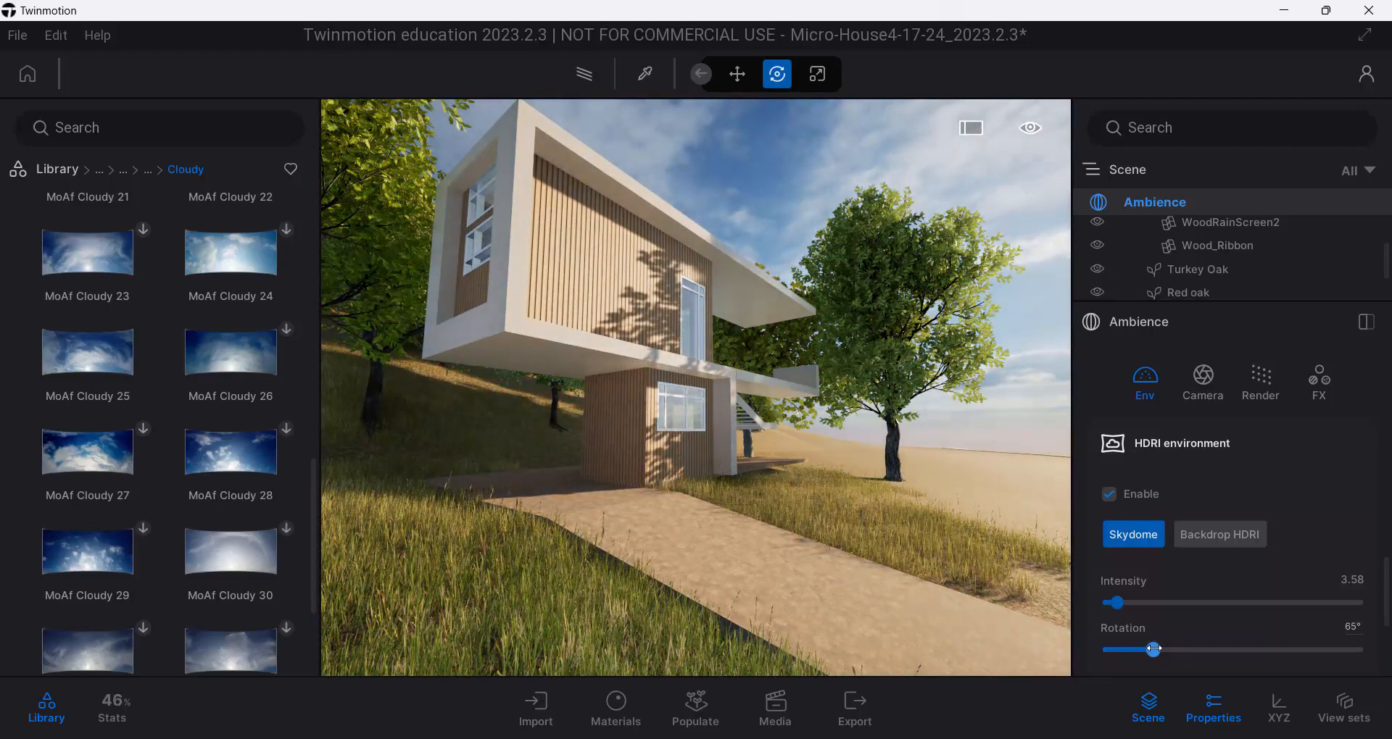
mouse_move(725, 362)
right_mouse_down()
mouse_move(652, 352)
mouse_move(718, 347)
right_mouse_up()
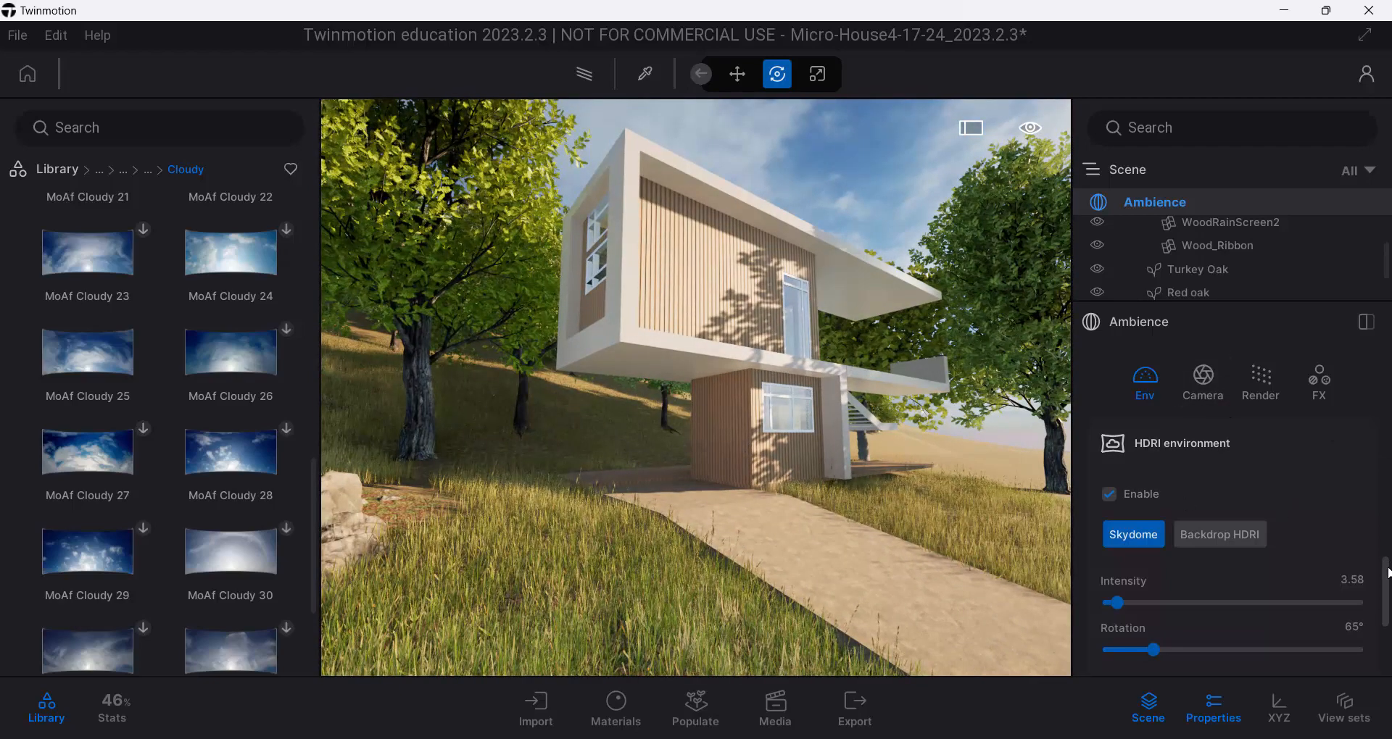
Shift the weather's season from summer to autumn to turn the tree foliage yellow and red.
left_click_drag(1386, 580, 1385, 515)
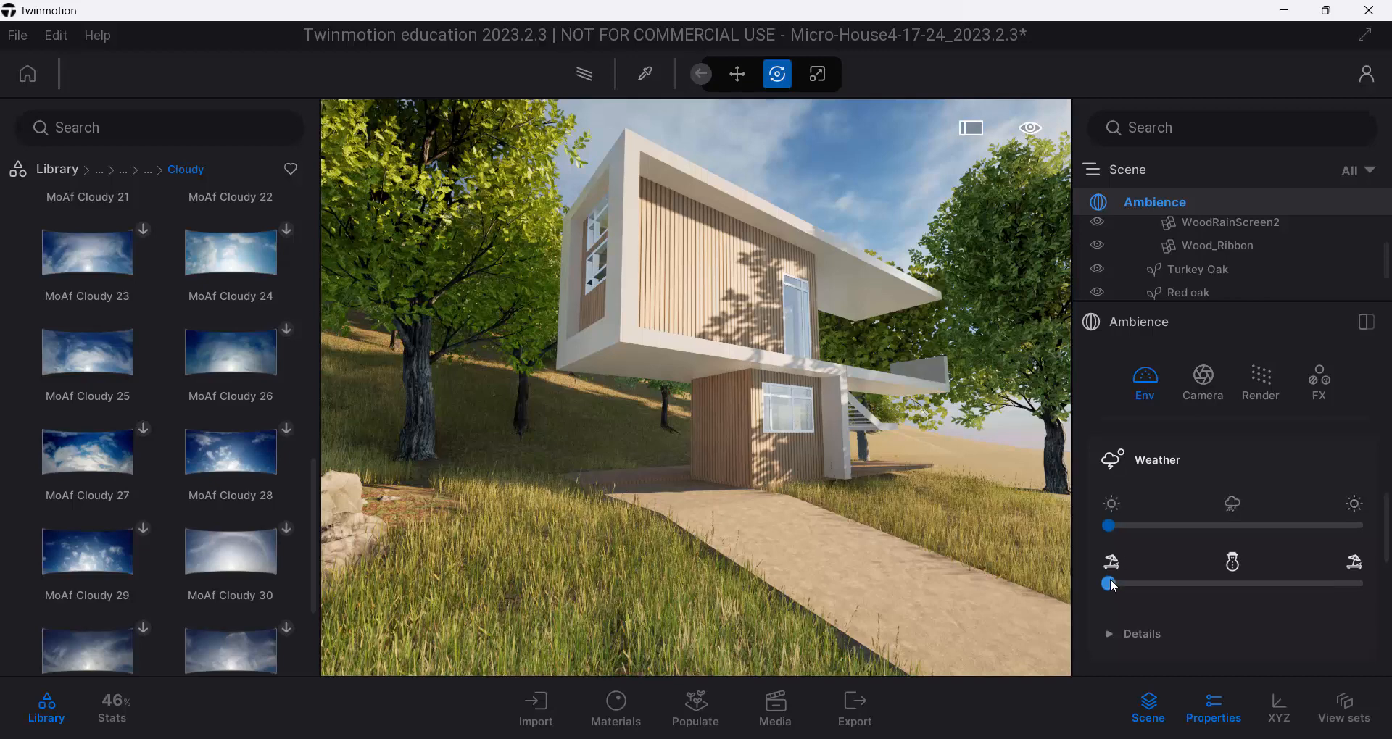
left_click_drag(1107, 584, 1156, 586)
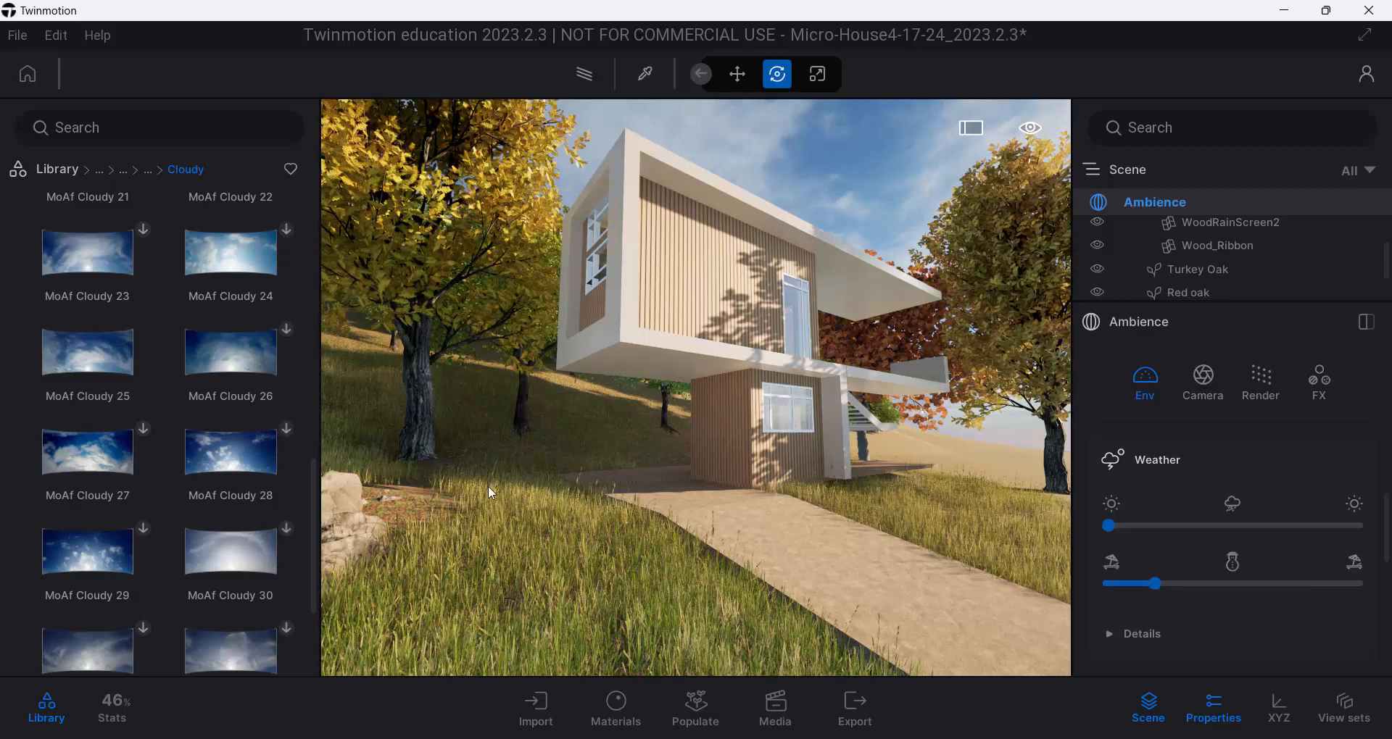
left_click_drag(812, 156, 824, 189)
left_click_drag(863, 441, 793, 436)
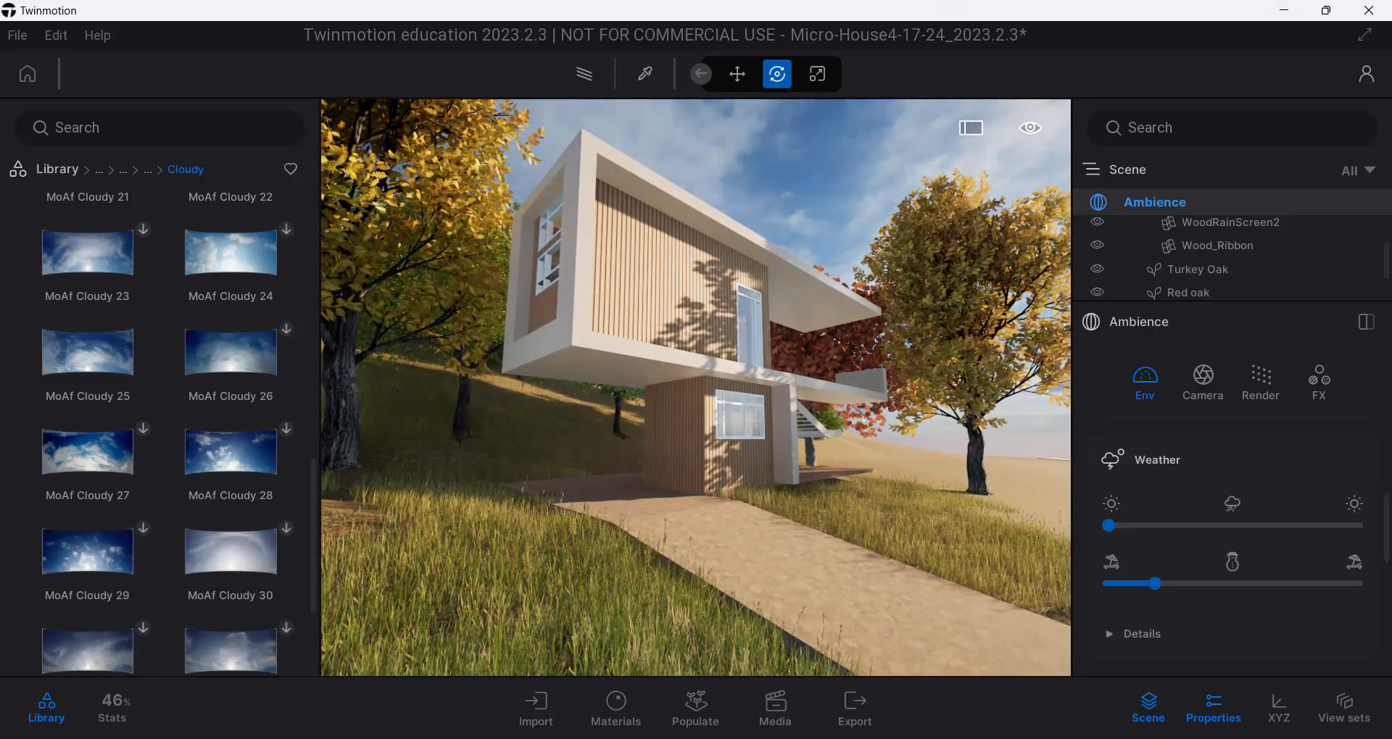